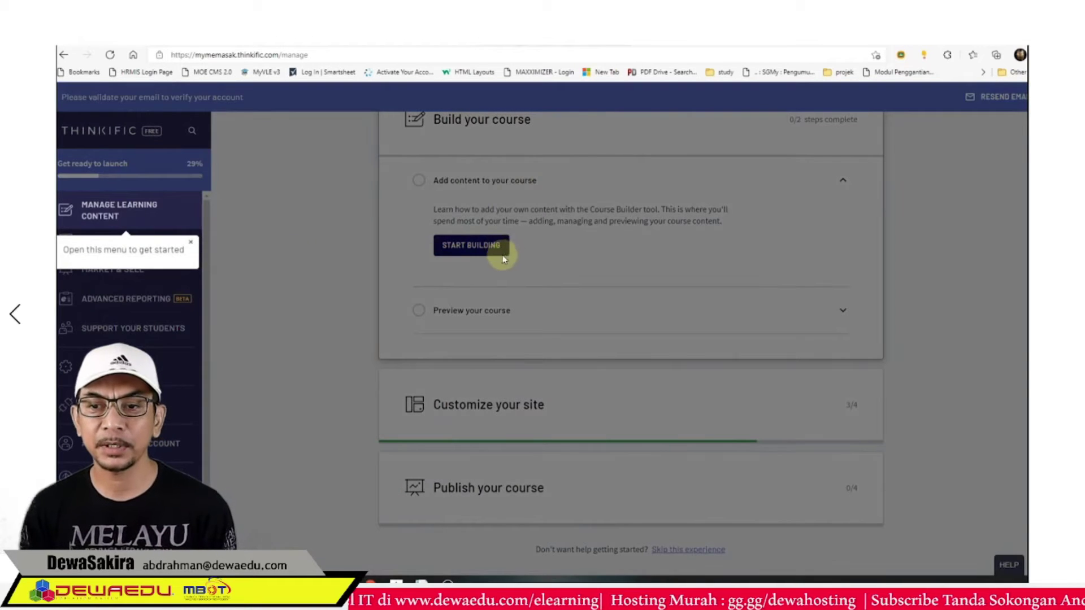
# - Dismiss the getting-started tip and open the Courses page of the learning content area
pyautogui.click(128, 212)
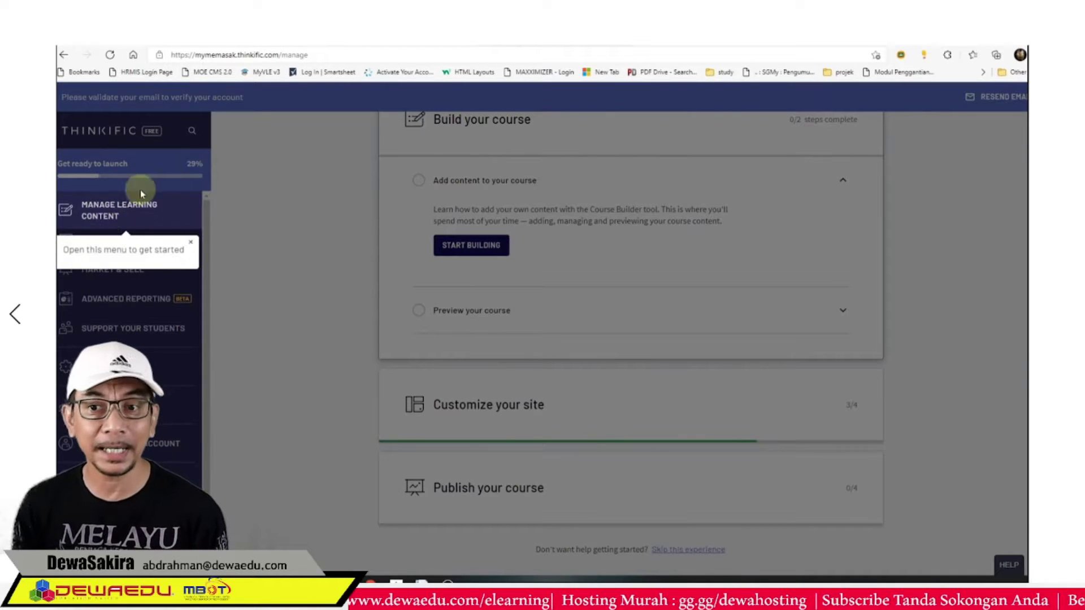
pyautogui.click(190, 242)
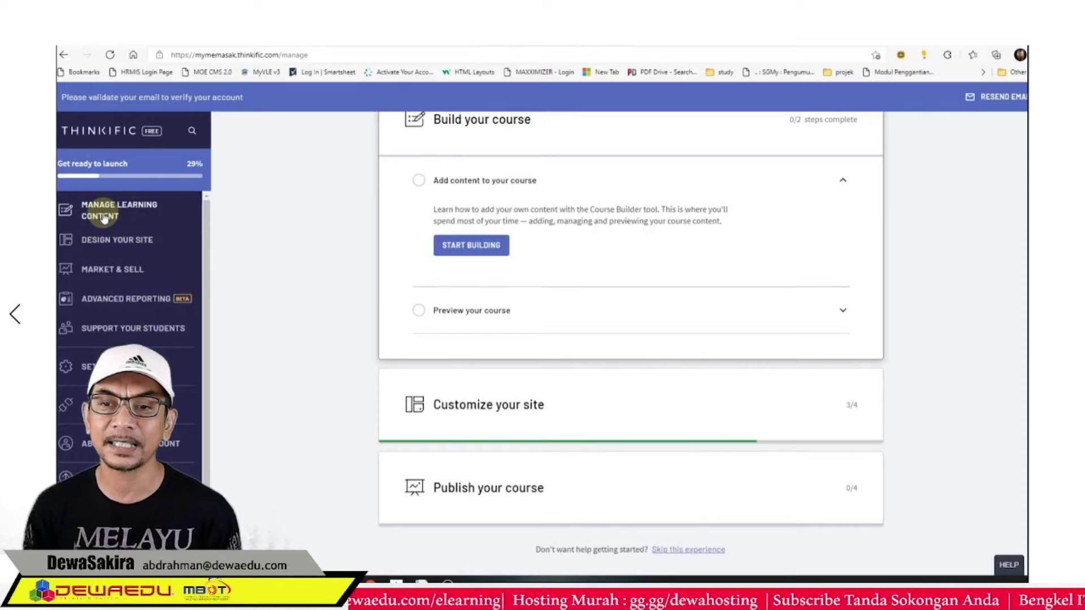
pyautogui.click(109, 213)
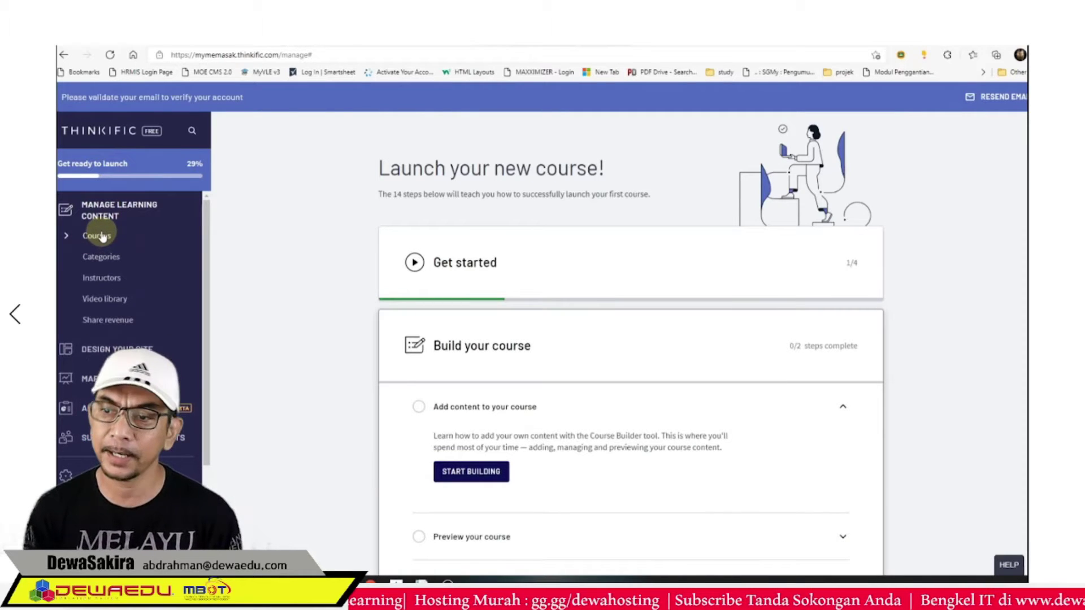
pyautogui.click(102, 236)
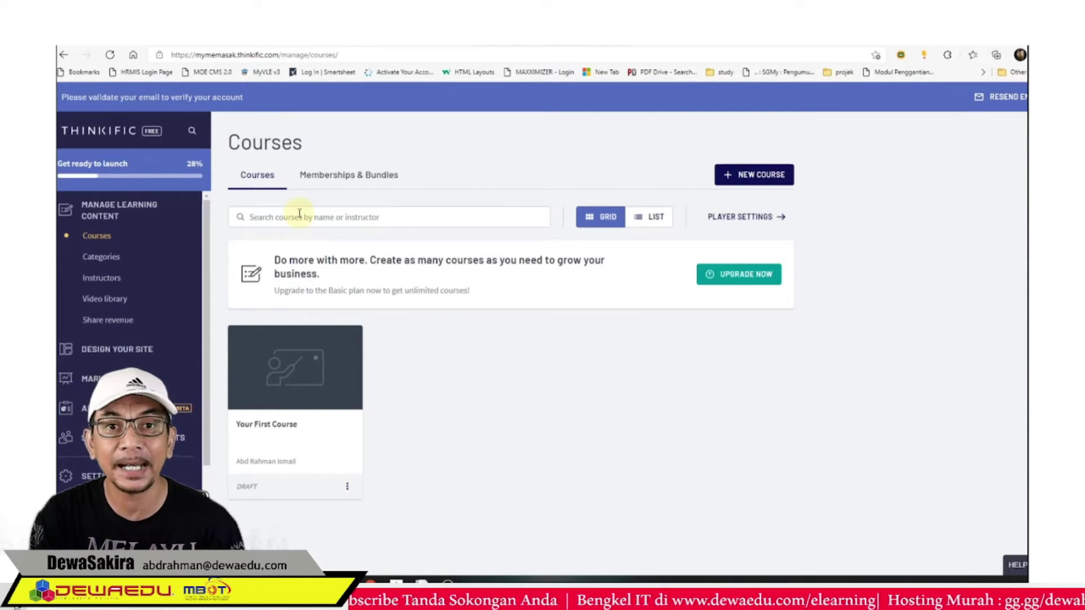
# - Open "Your First Course" in the Course Builder and dismiss the welcome tour
pyautogui.click(299, 213)
pyautogui.click(299, 182)
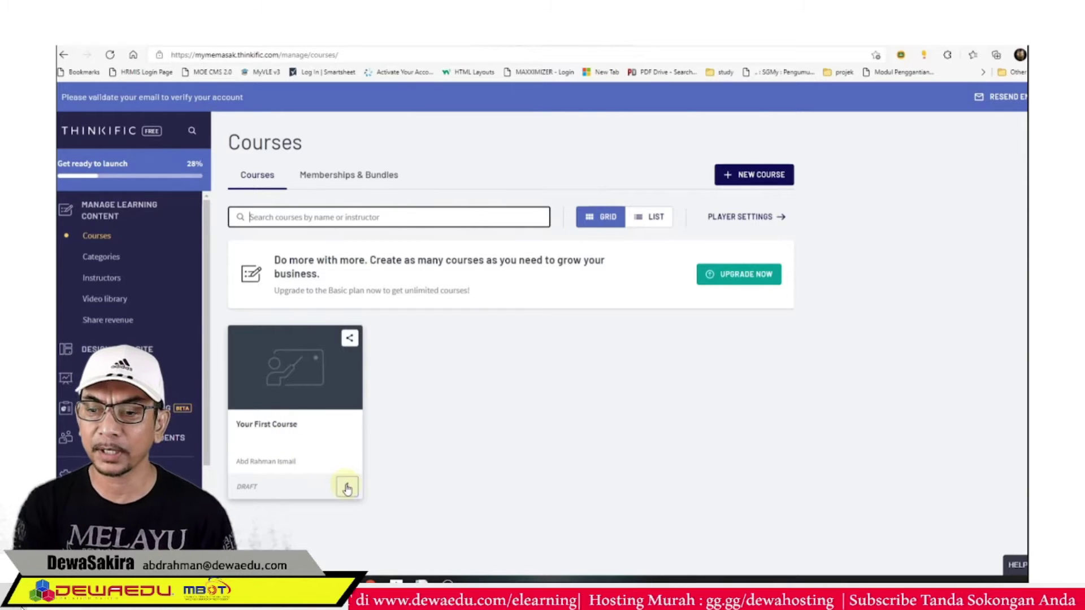
pyautogui.click(347, 487)
pyautogui.click(295, 515)
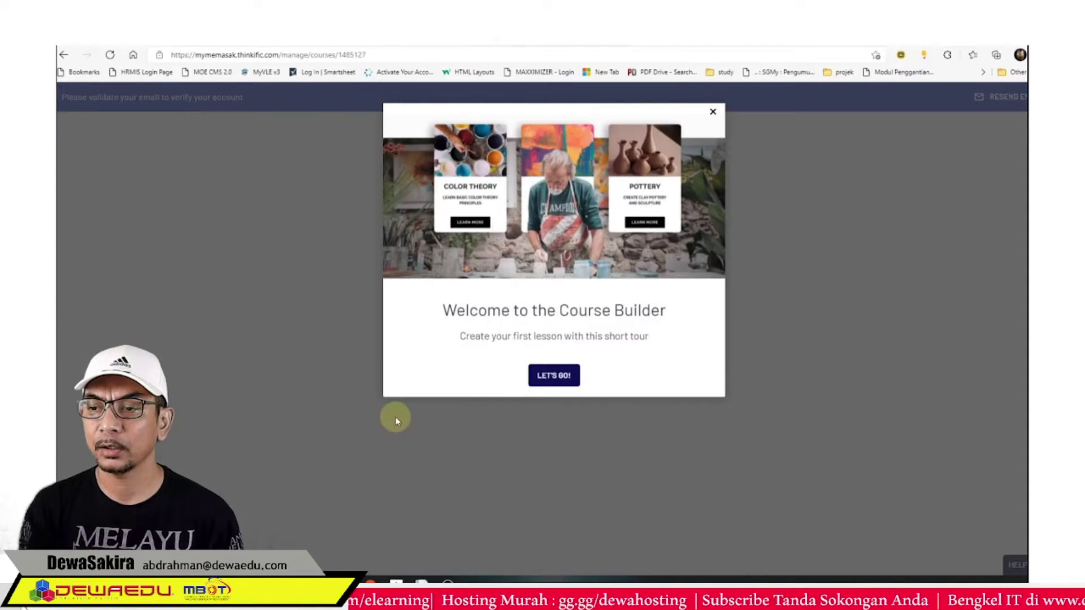
pyautogui.click(713, 112)
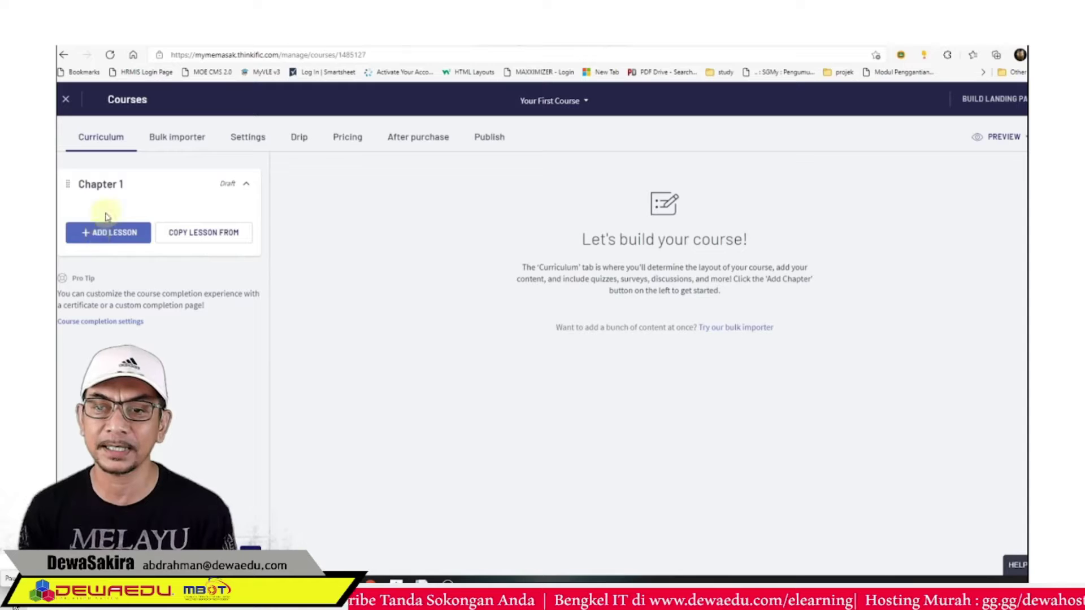
# - Rename the course's first chapter as "Bab 1" and save it
pyautogui.click(102, 184)
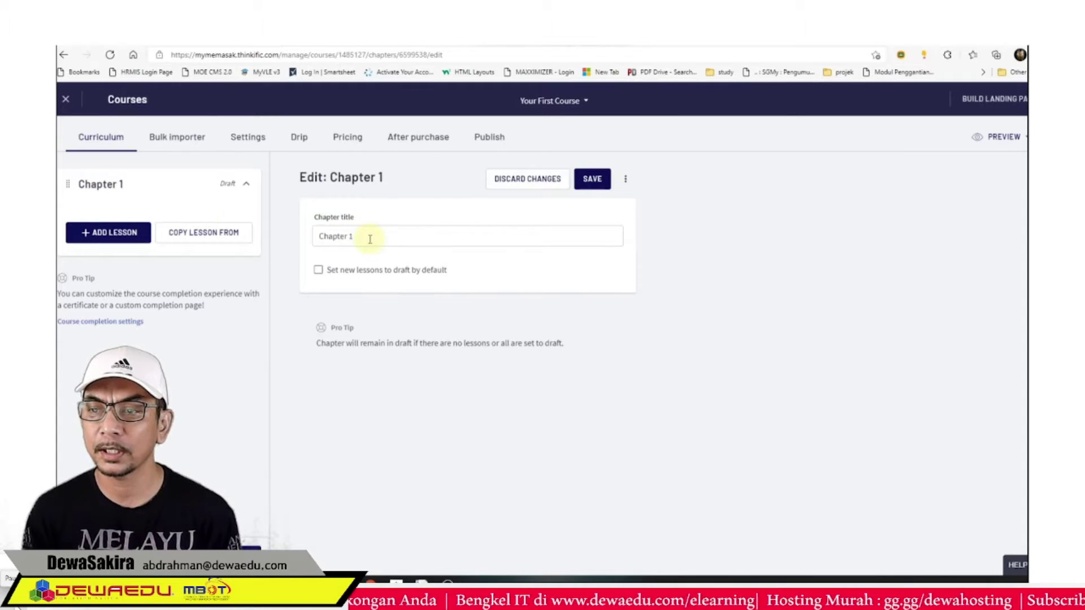
pyautogui.tripleClick(370, 239)
pyautogui.write('B')
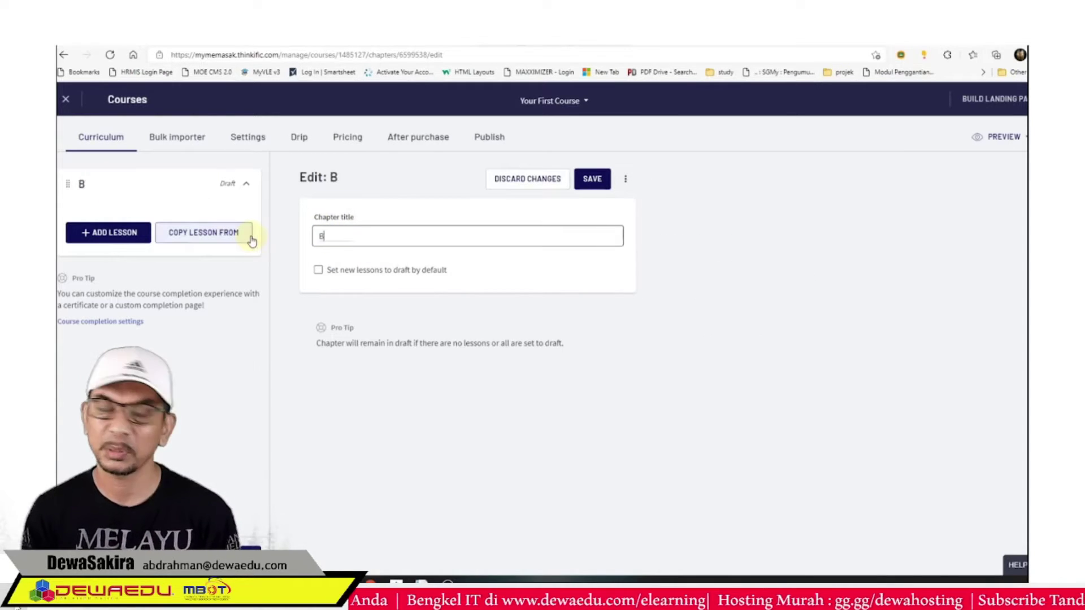
pyautogui.write('ab 1')
pyautogui.click(592, 179)
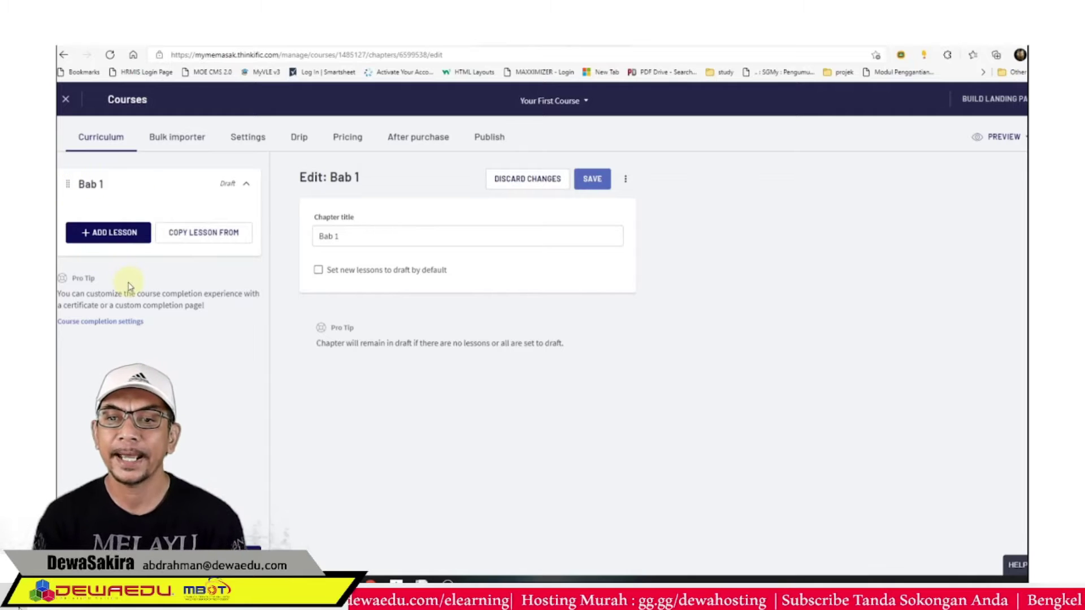
# - Add a video lesson to the Bab 1 chapter and title it "Pengenalan"
pyautogui.click(149, 236)
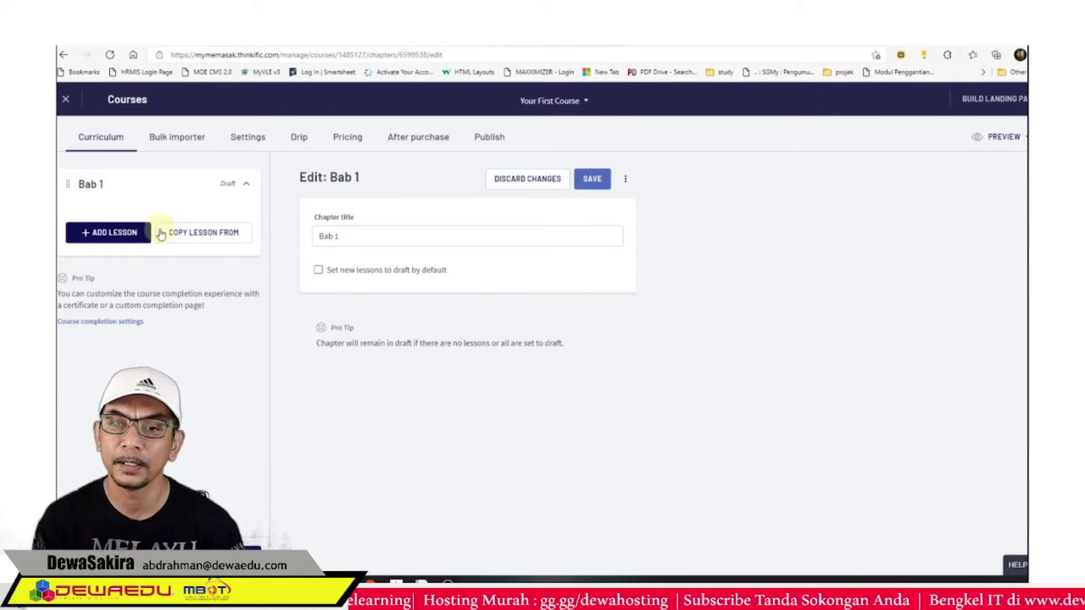
pyautogui.click(120, 238)
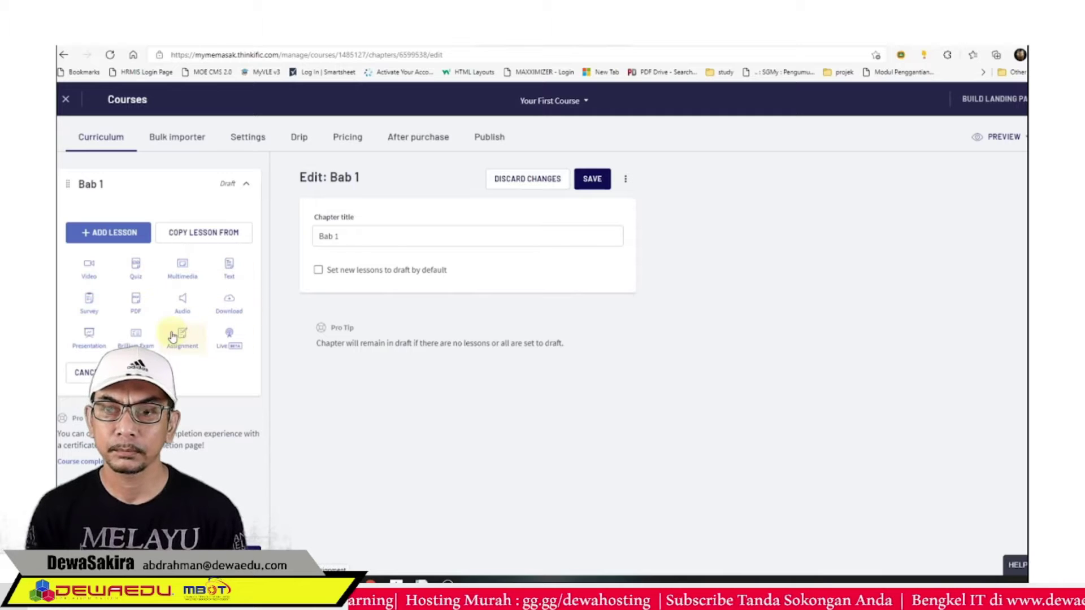
pyautogui.click(91, 277)
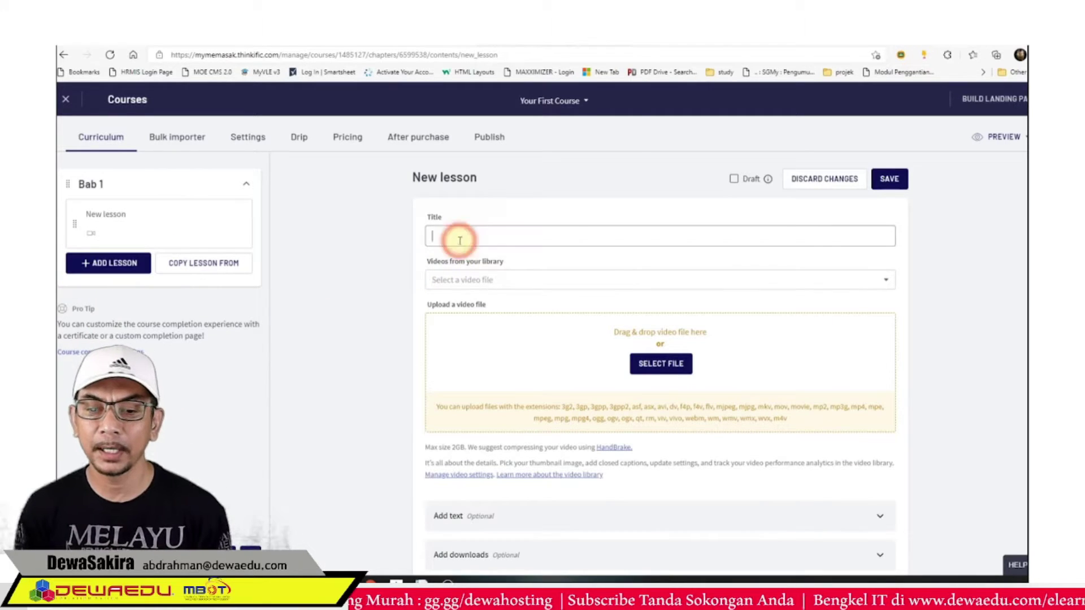
pyautogui.click(457, 236)
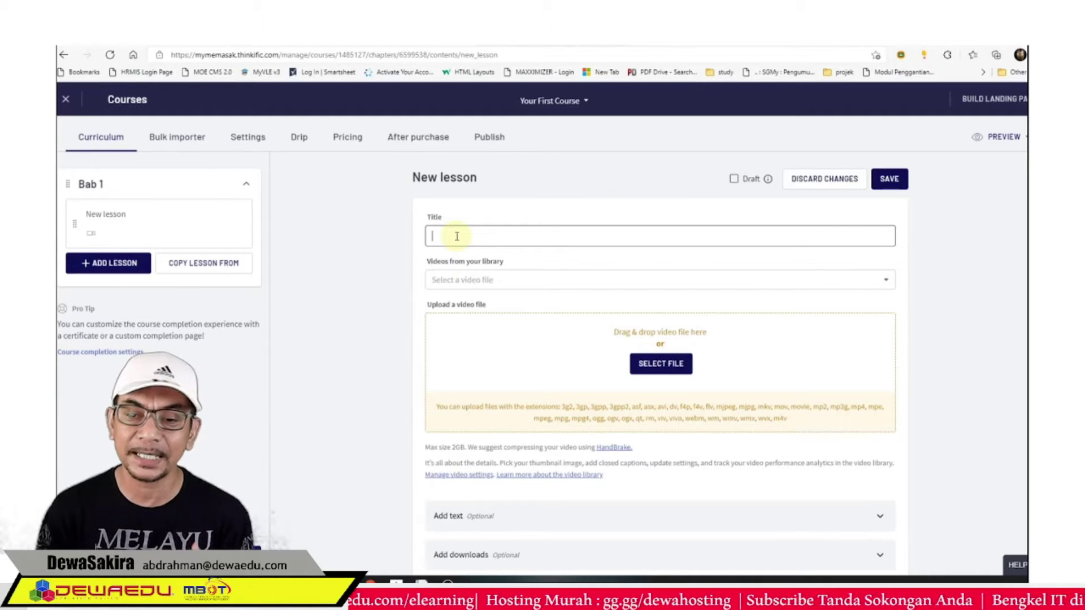
pyautogui.write('pengenalan')
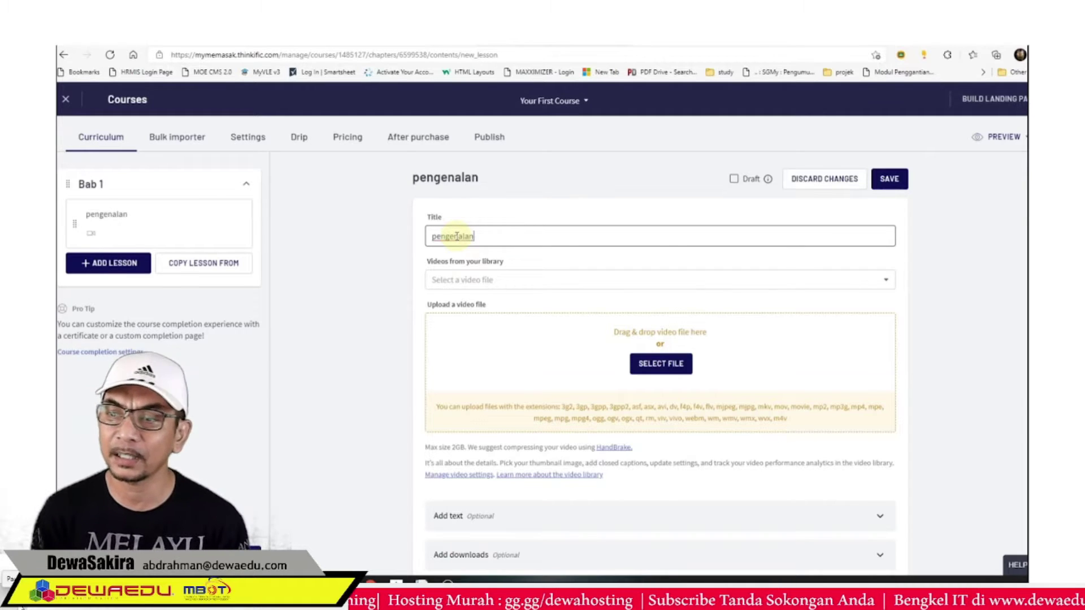
pyautogui.moveTo(464, 234); pyautogui.dragTo(433, 234)
pyautogui.click(434, 229)
pyautogui.press('Delete')
pyautogui.write('P')
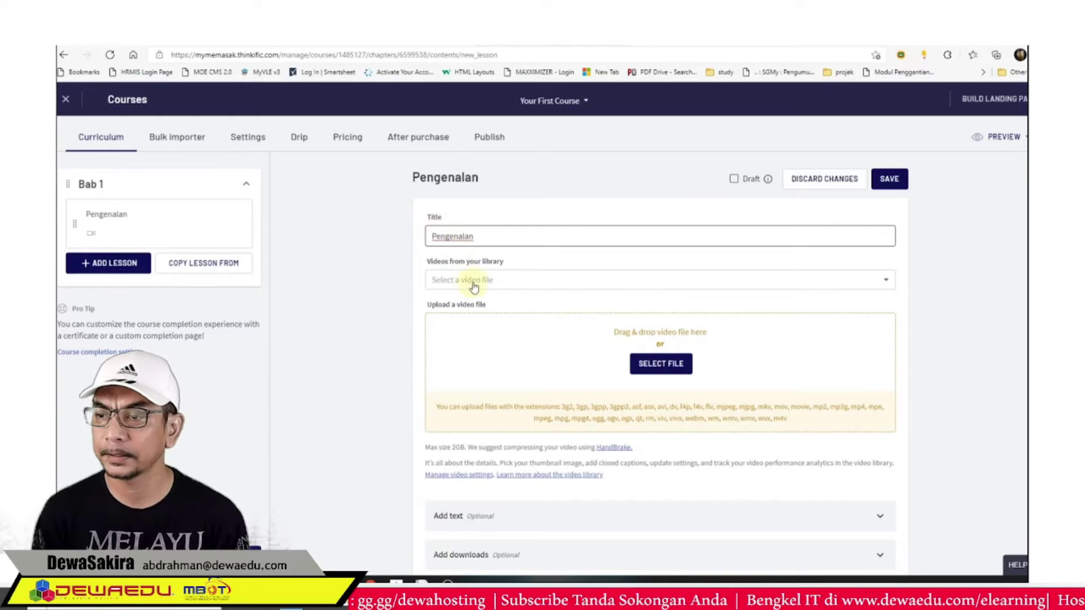
pyautogui.click(547, 282)
pyautogui.click(528, 286)
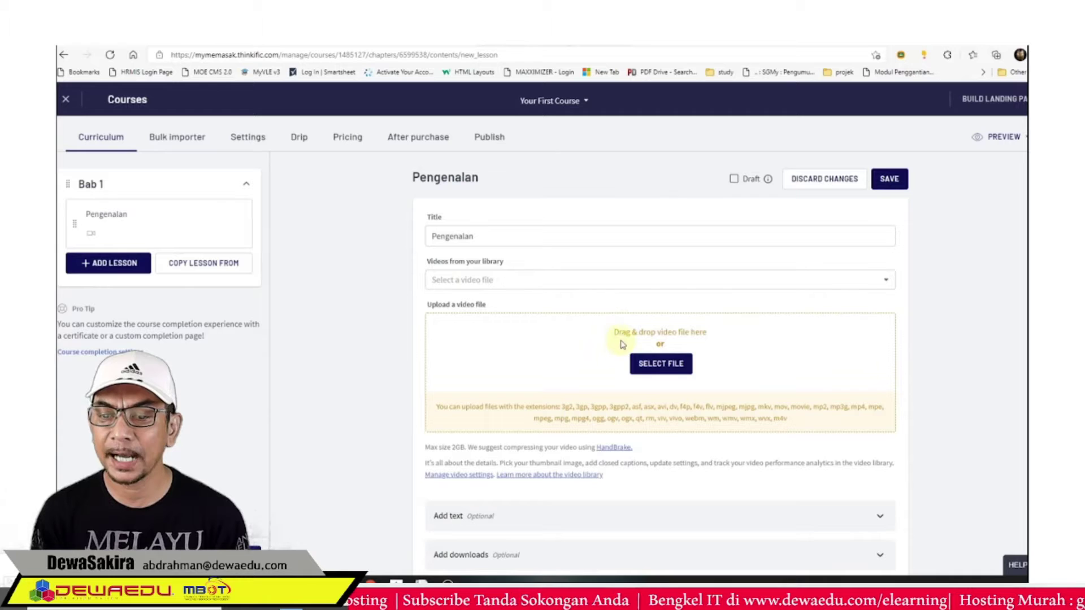
pyautogui.click(669, 366)
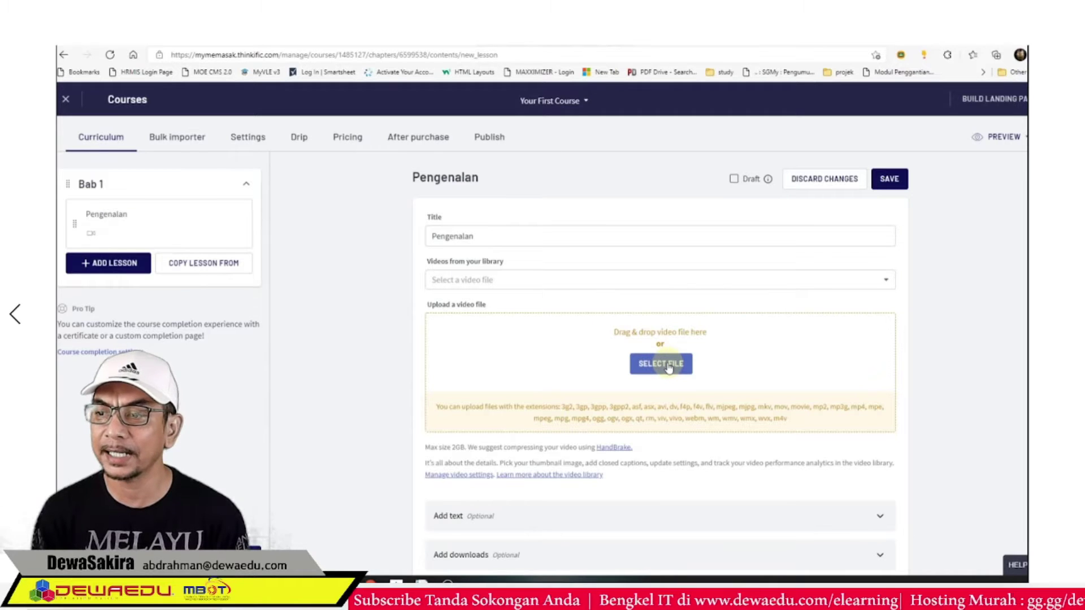
pyautogui.click(668, 367)
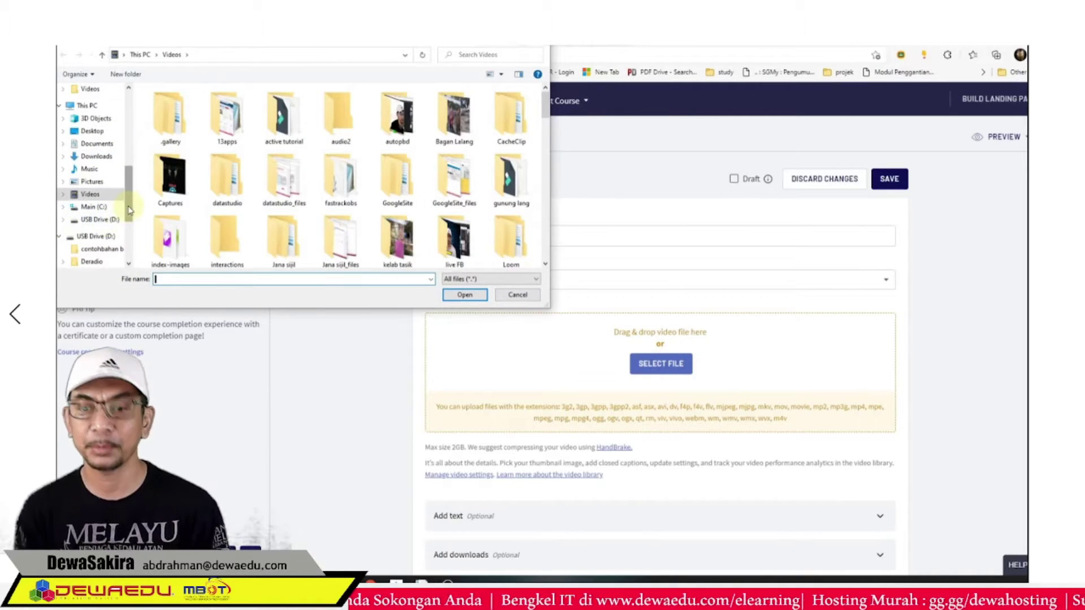
pyautogui.scroll(-1, 129, 210)
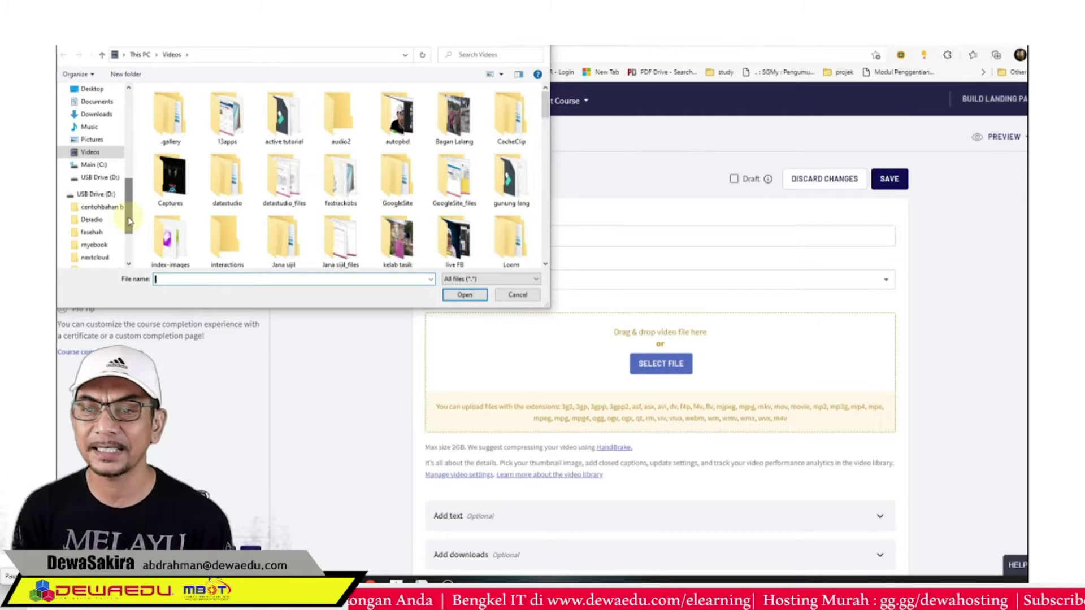
pyautogui.moveTo(543, 107); pyautogui.dragTo(542, 157)
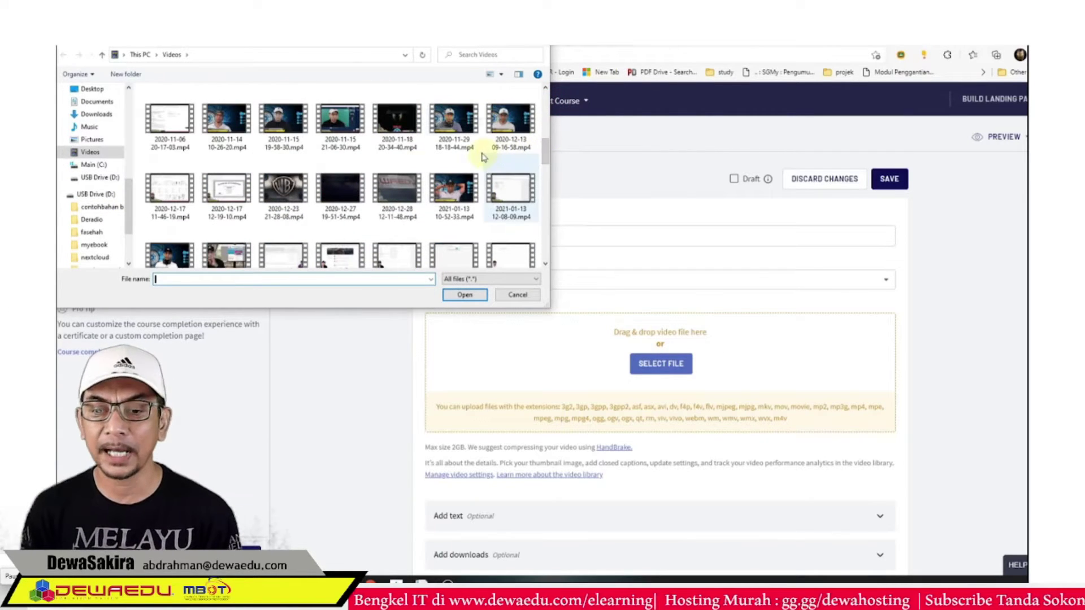
pyautogui.click(454, 192)
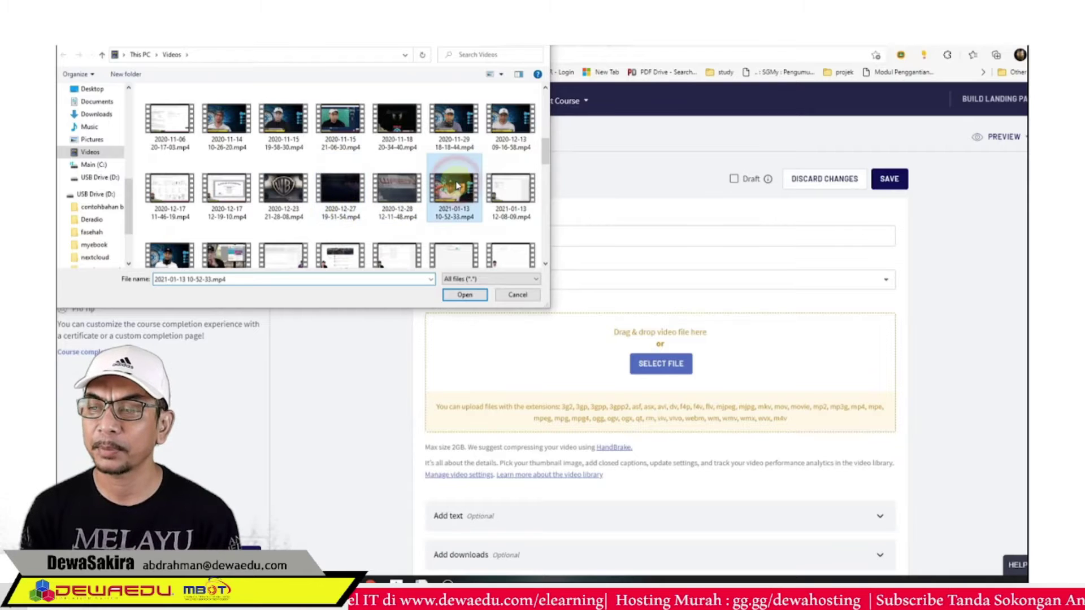
pyautogui.click(464, 295)
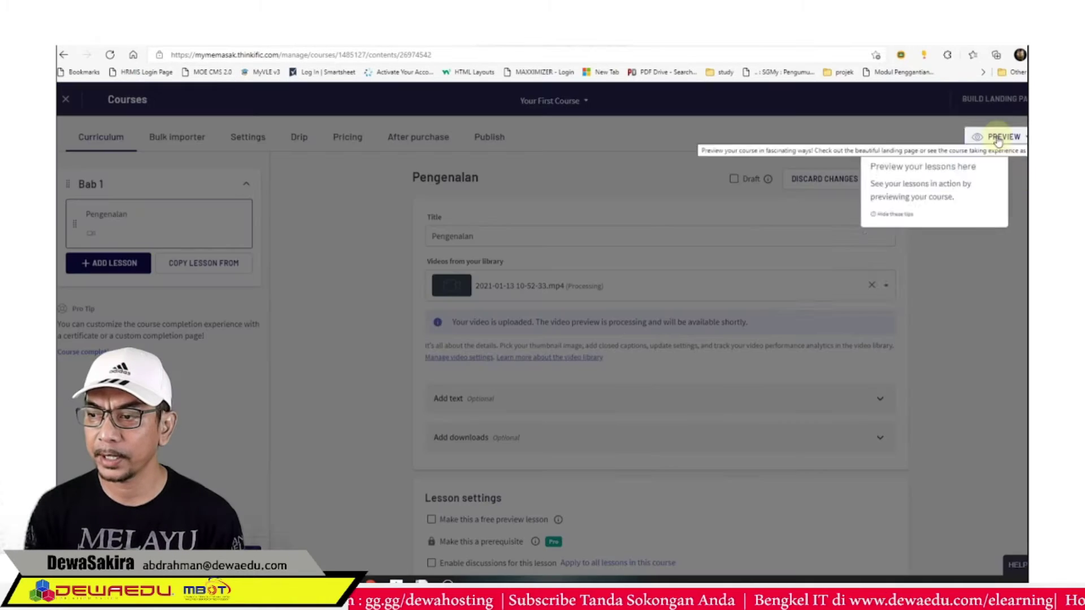
# - Preview the current lesson within its chapter, and return to the lesson editor, choosing to stay there
pyautogui.click(1000, 139)
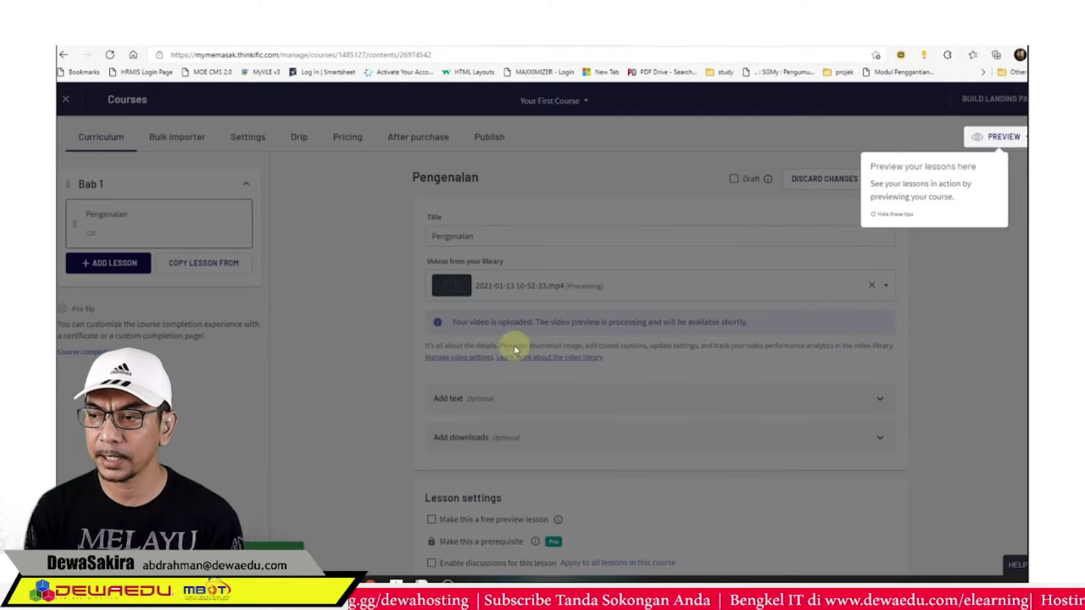
pyautogui.click(998, 140)
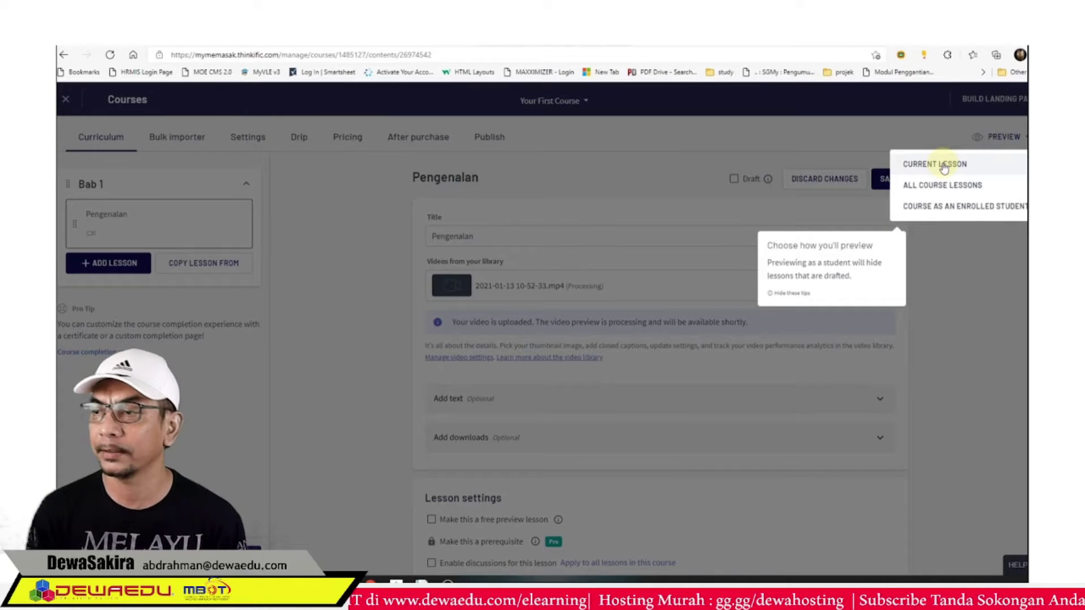
pyautogui.click(944, 167)
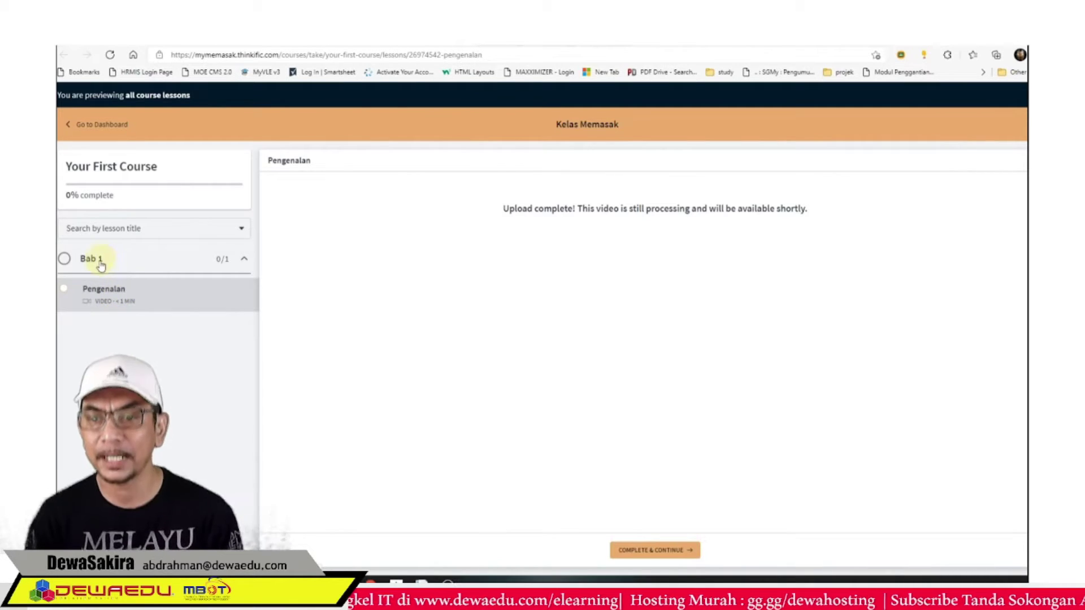
pyautogui.click(110, 301)
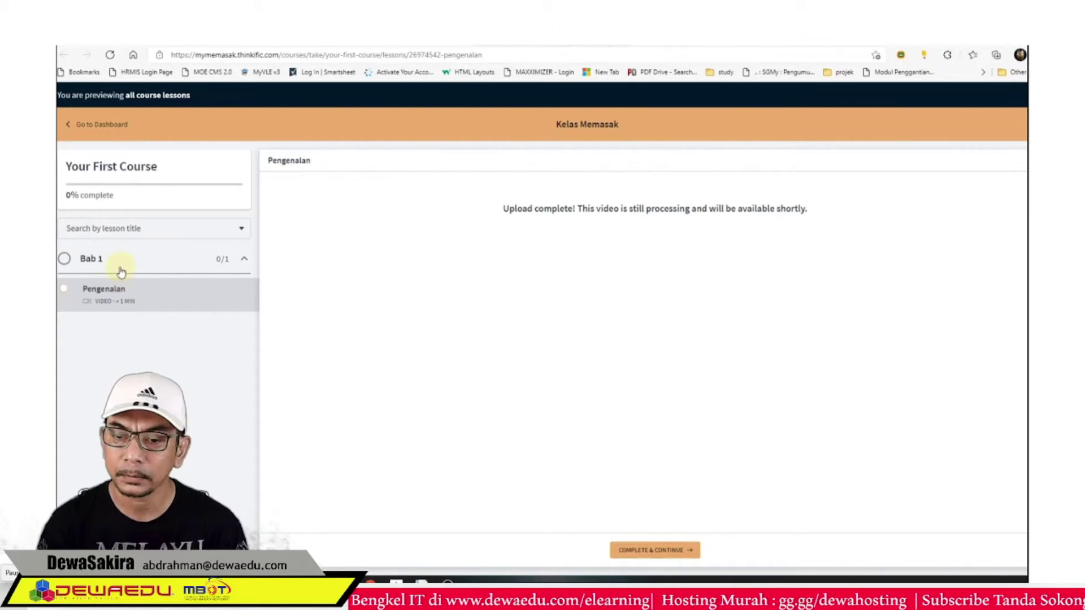
pyautogui.click(65, 258)
pyautogui.click(70, 259)
pyautogui.click(101, 298)
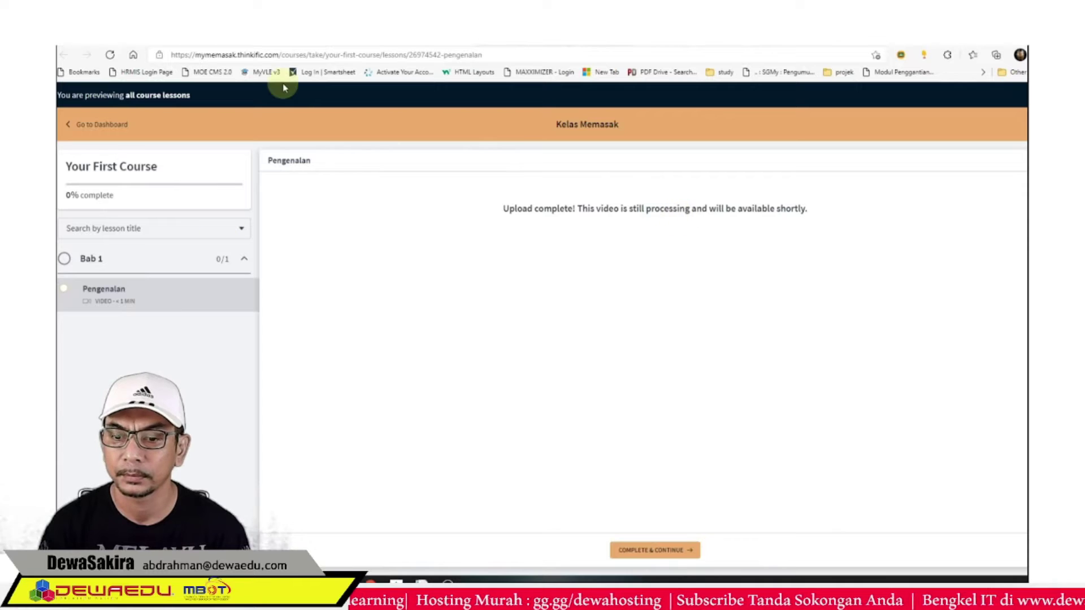
pyautogui.click(444, 42)
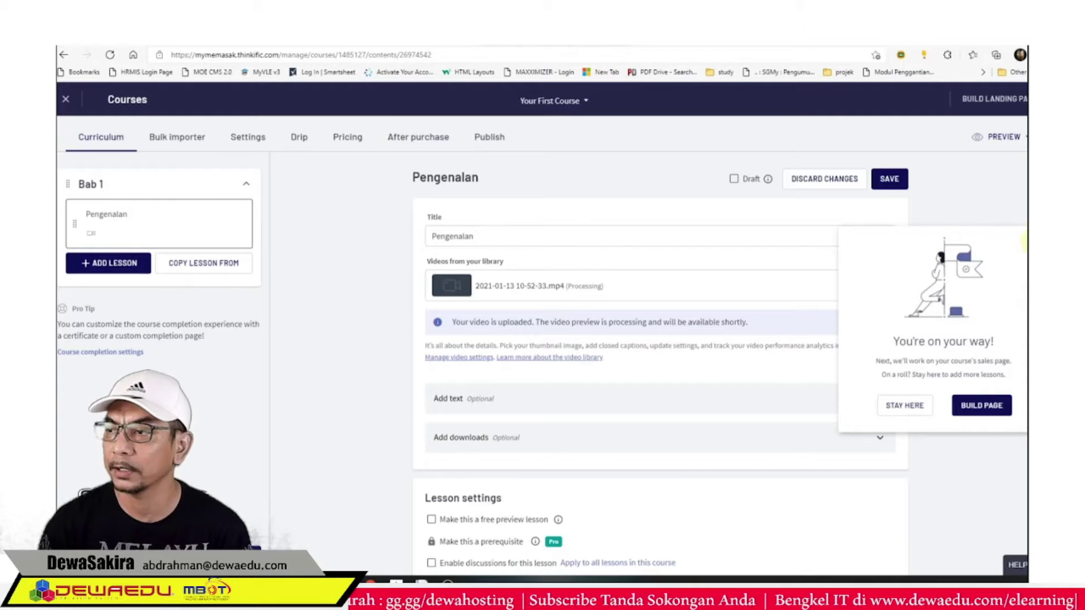
pyautogui.click(904, 406)
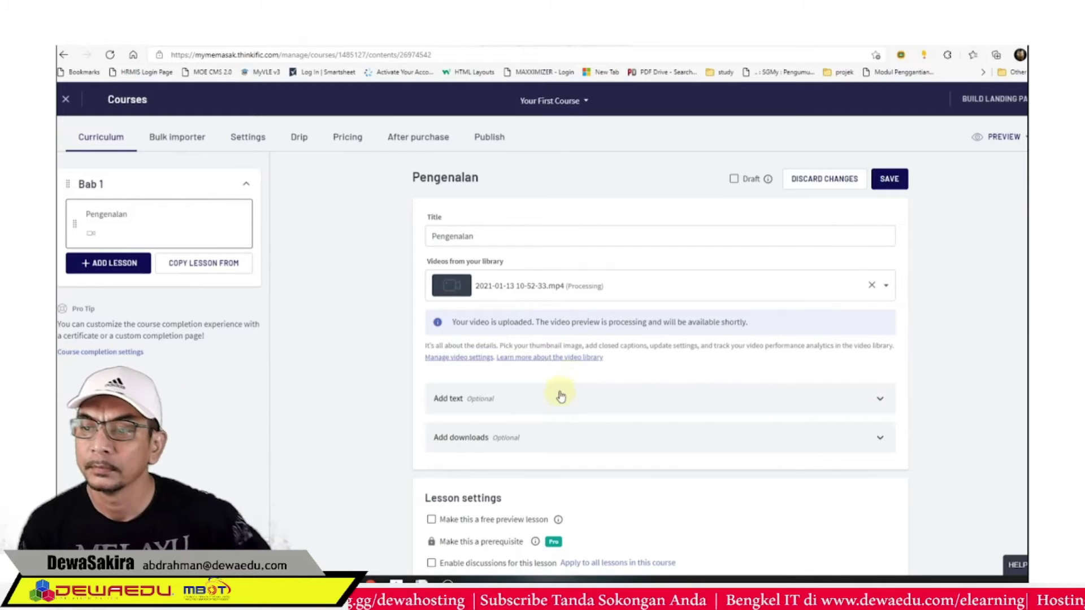
# - Add the text "Ini merupakan video pengenalan kepada kelas anda." to the Pengenalan lesson
pyautogui.click(562, 396)
pyautogui.click(445, 485)
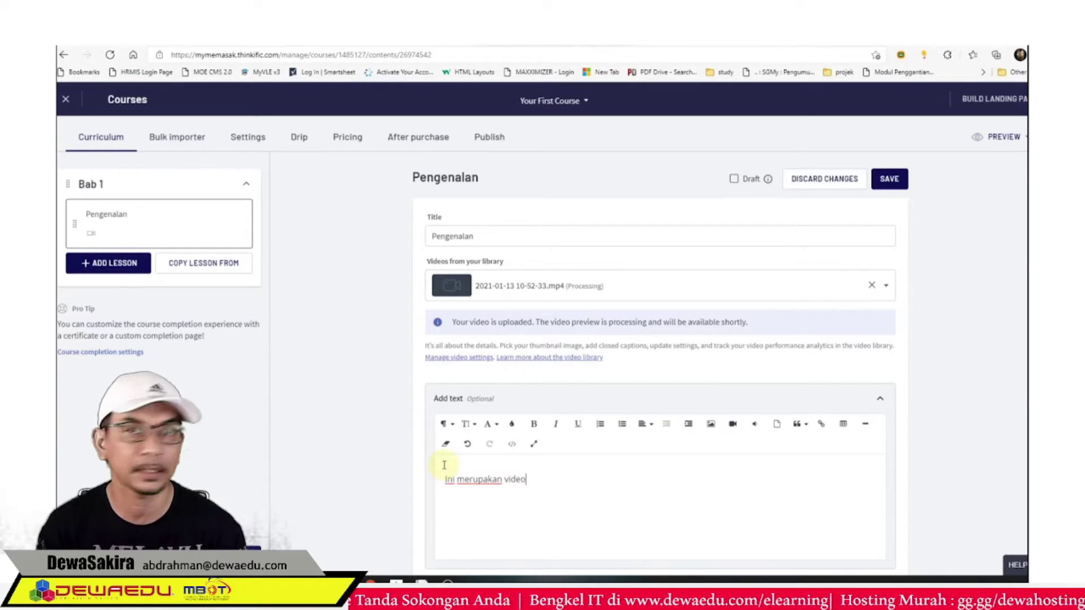
pyautogui.write('Ini merupakan video pengenalan kepa')
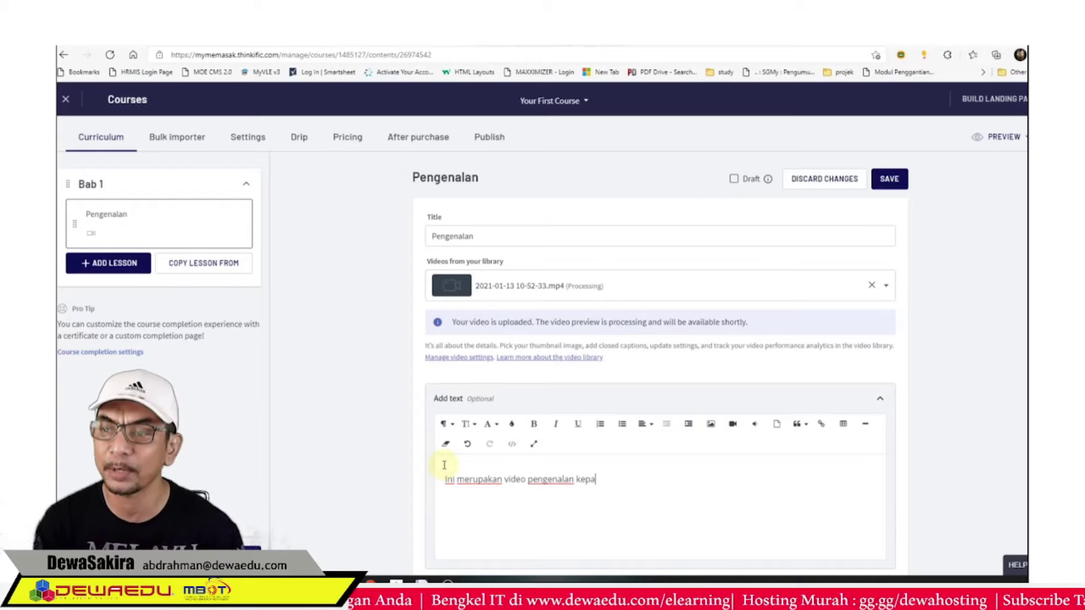
pyautogui.write('da kelas an')
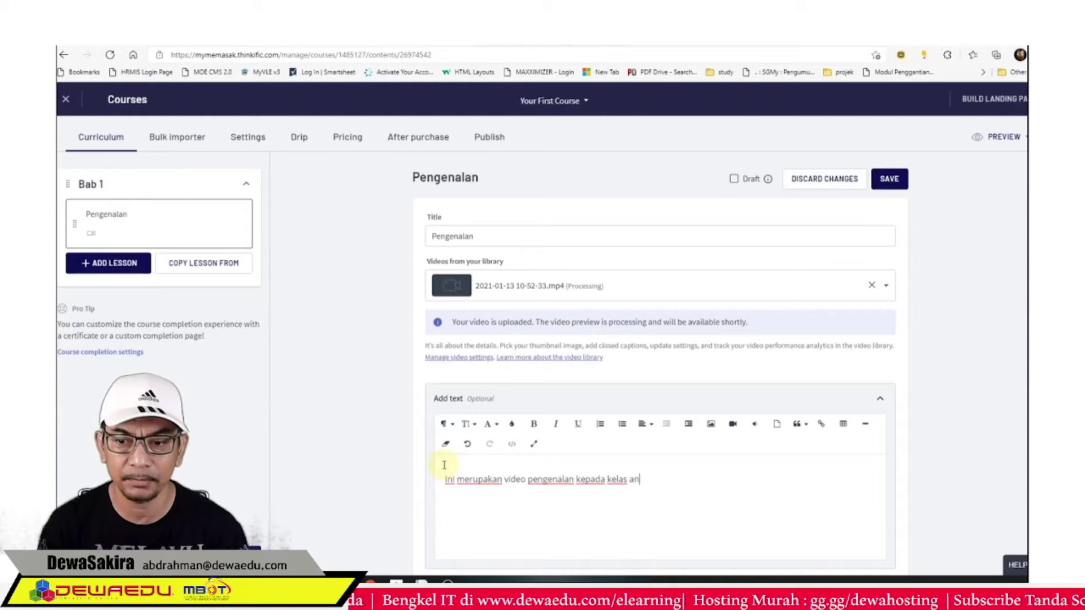
pyautogui.write('da.')
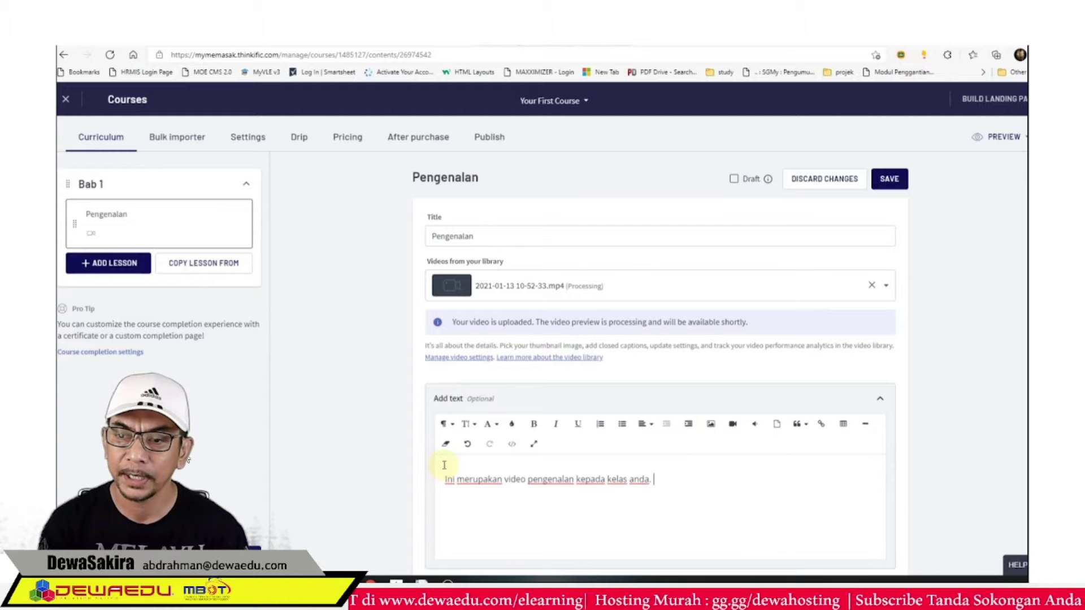
pyautogui.scroll(-5, 978, 436)
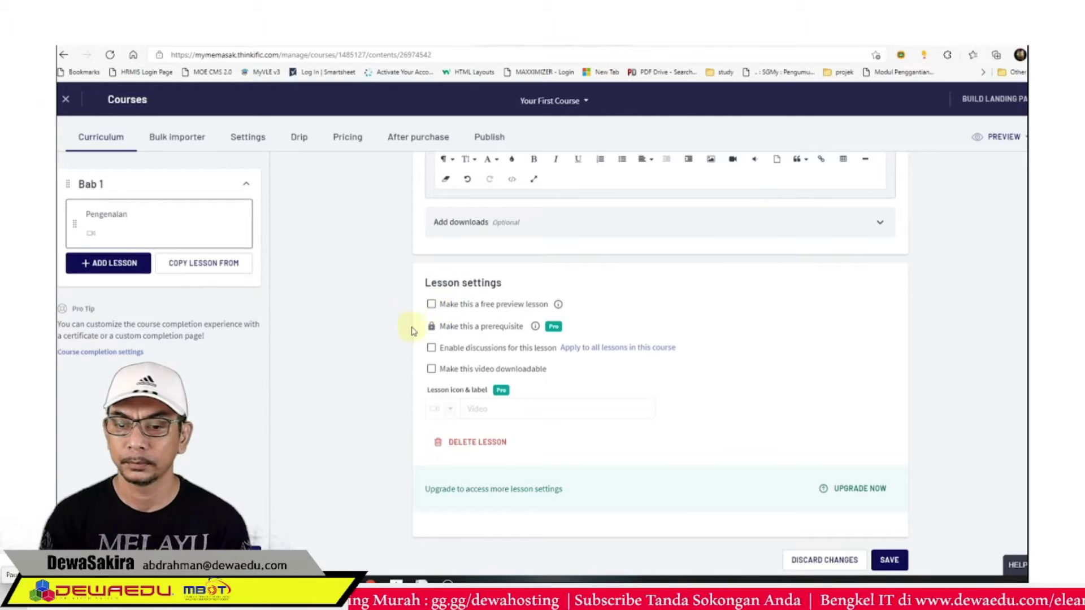
pyautogui.click(432, 305)
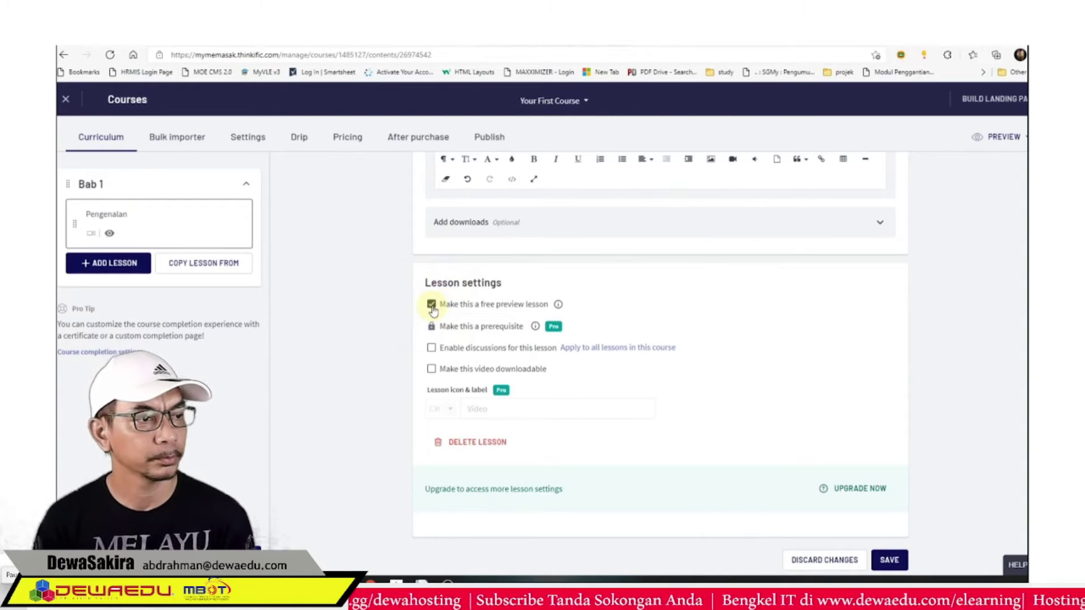
pyautogui.click(432, 305)
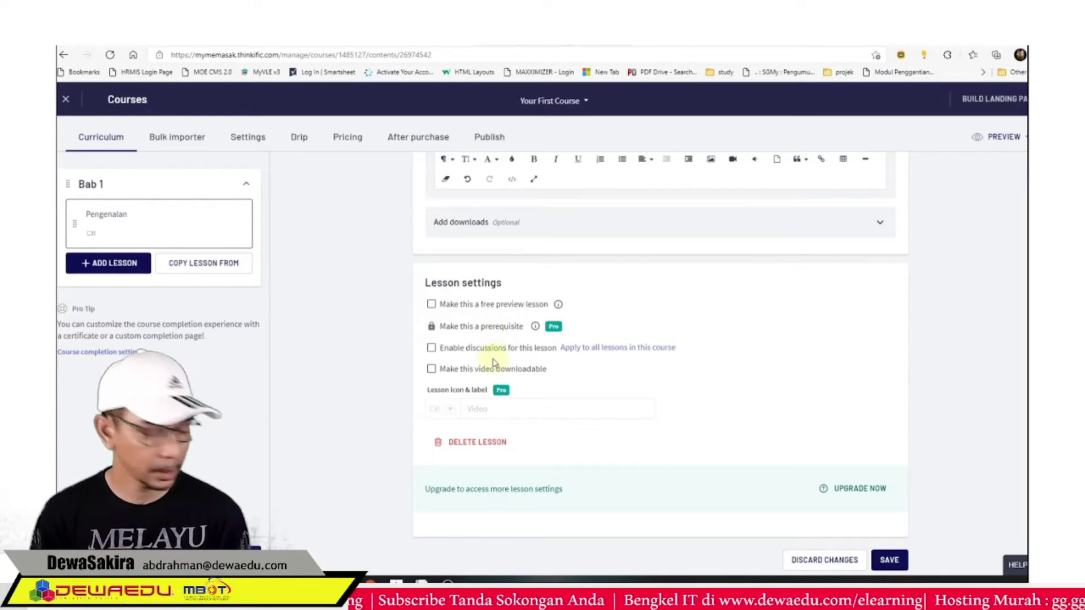
pyautogui.click(432, 370)
pyautogui.click(432, 370)
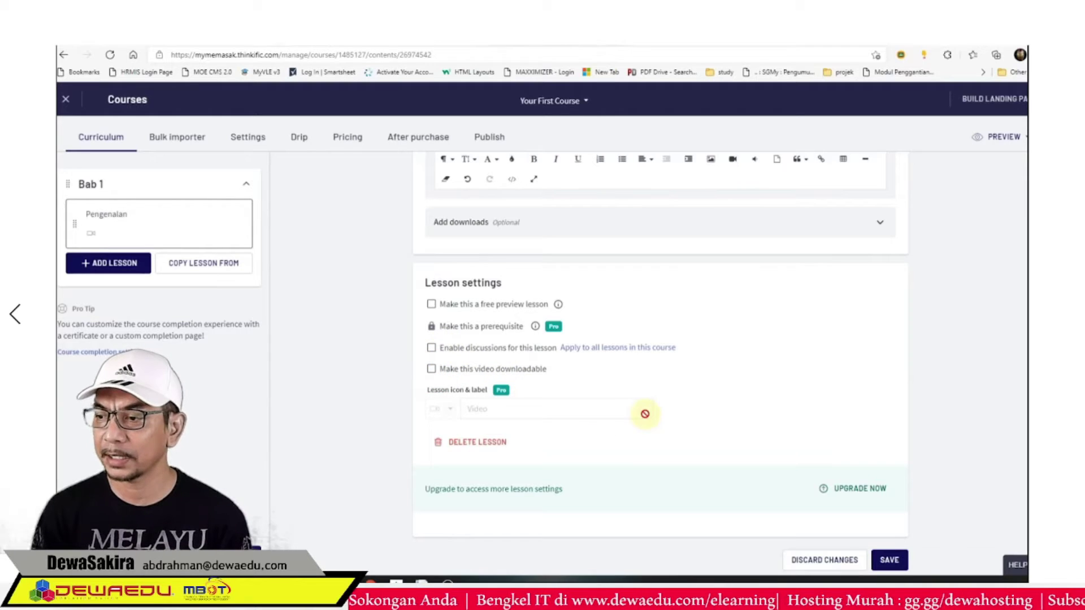
# - Save the Pengenalan lesson
pyautogui.click(890, 561)
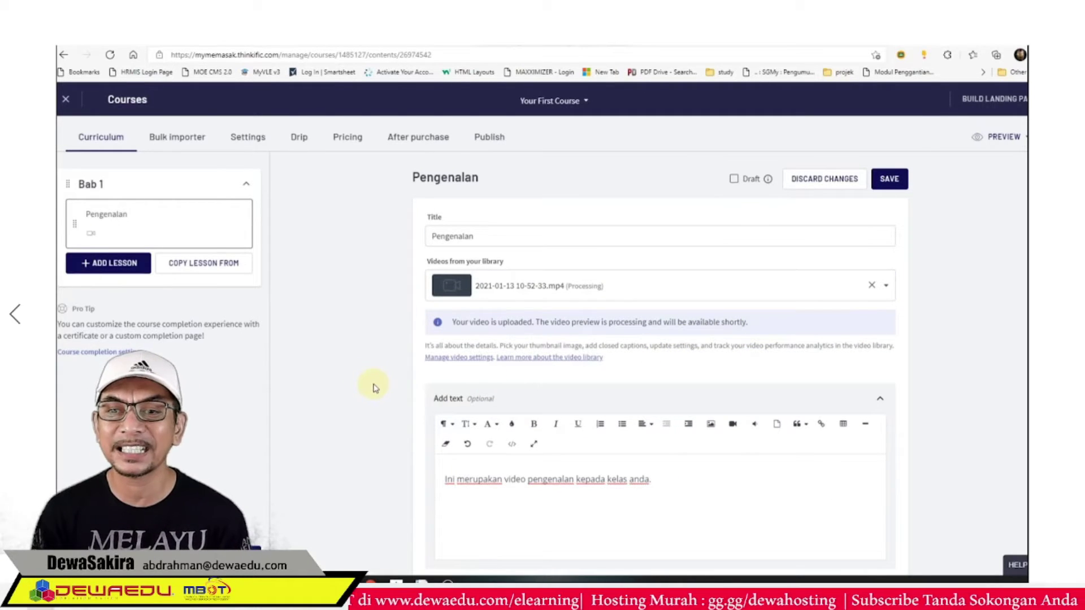
# - Rename the course to "Resepi Gulai Kawah" in its basic settings and save the change
pyautogui.click(247, 141)
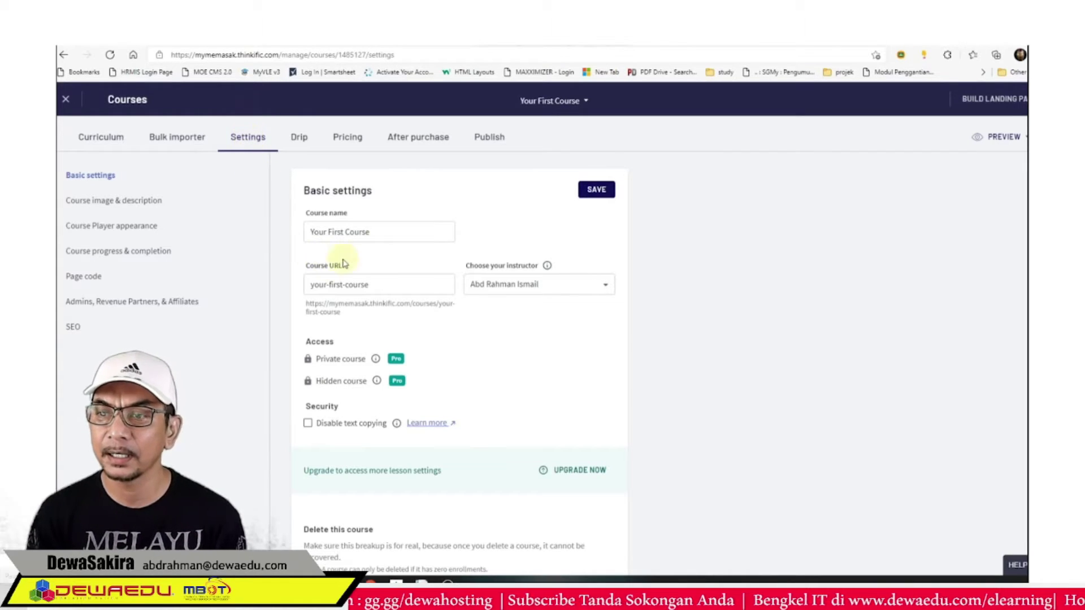
pyautogui.doubleClick(388, 232)
pyautogui.hotkey('ctrl', 'a')
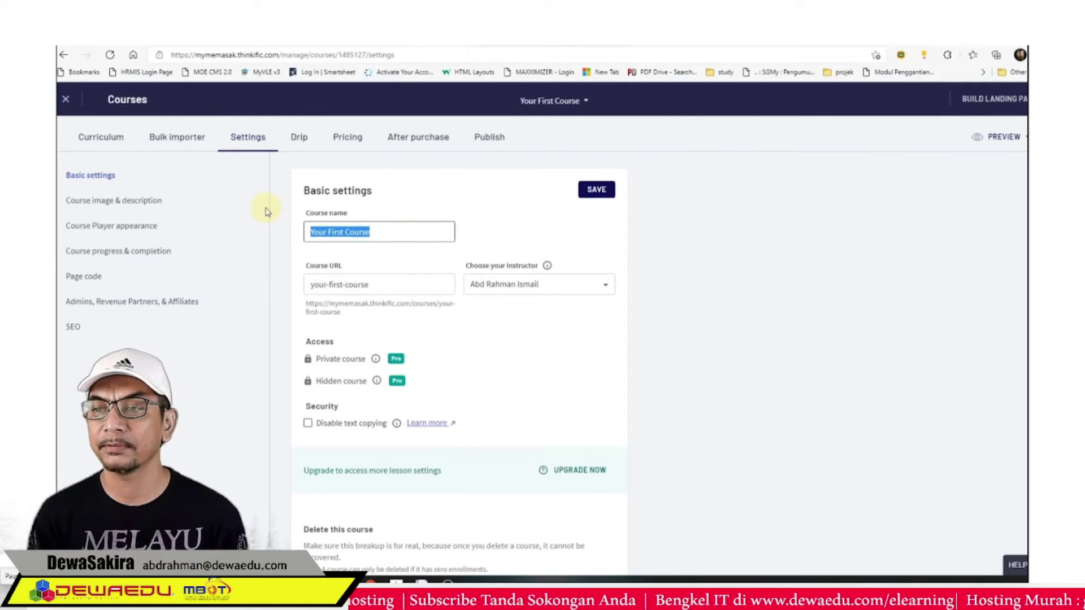
pyautogui.write('Resepi G')
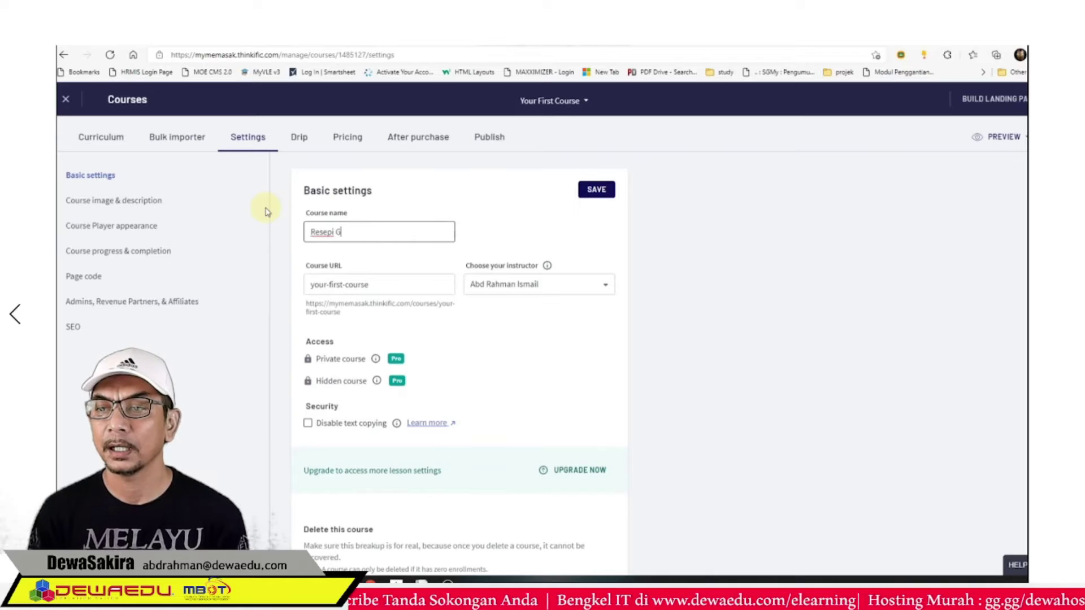
pyautogui.write('ulai Kawah')
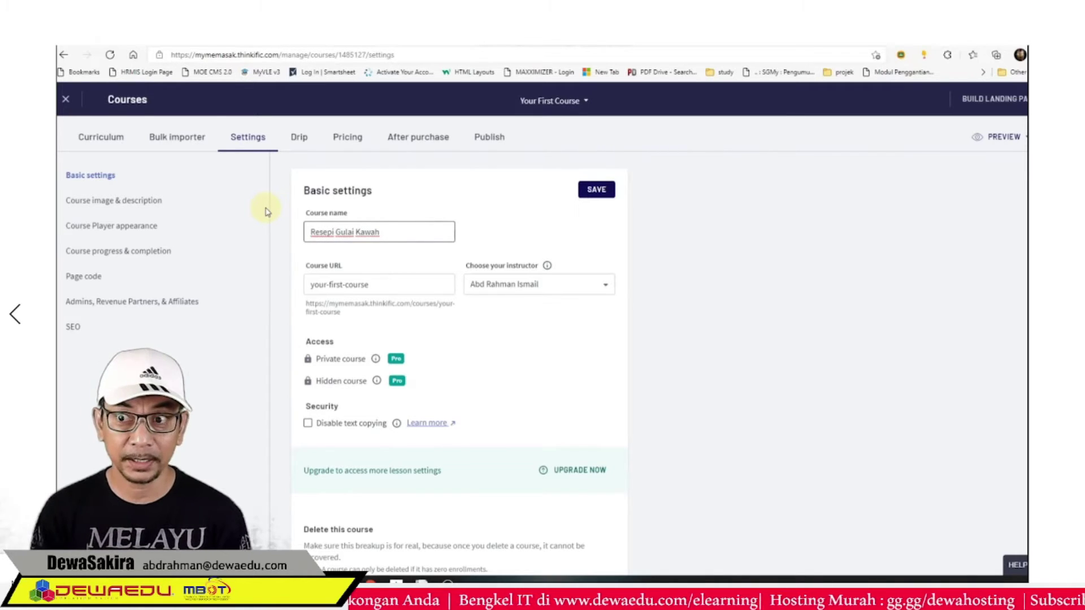
pyautogui.click(384, 289)
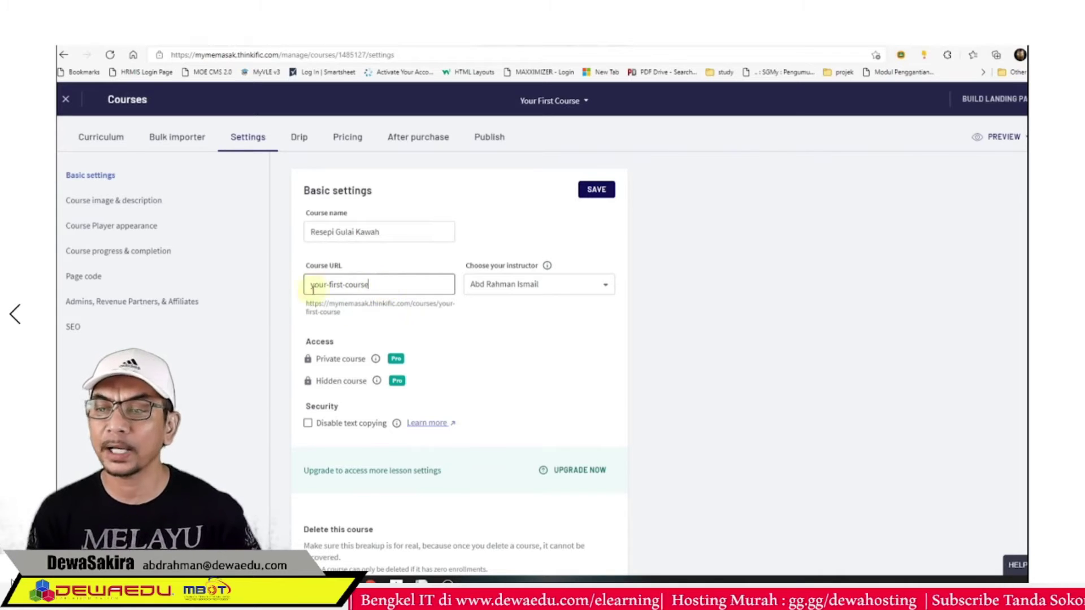
pyautogui.scroll(-1, 482, 388)
pyautogui.scroll(1, 483, 388)
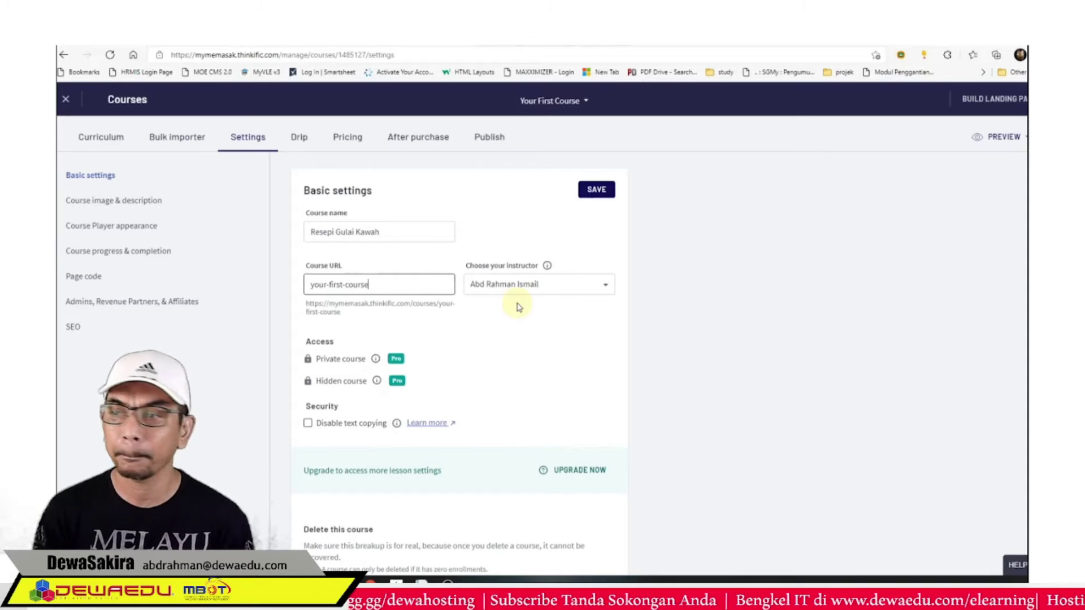
pyautogui.click(595, 190)
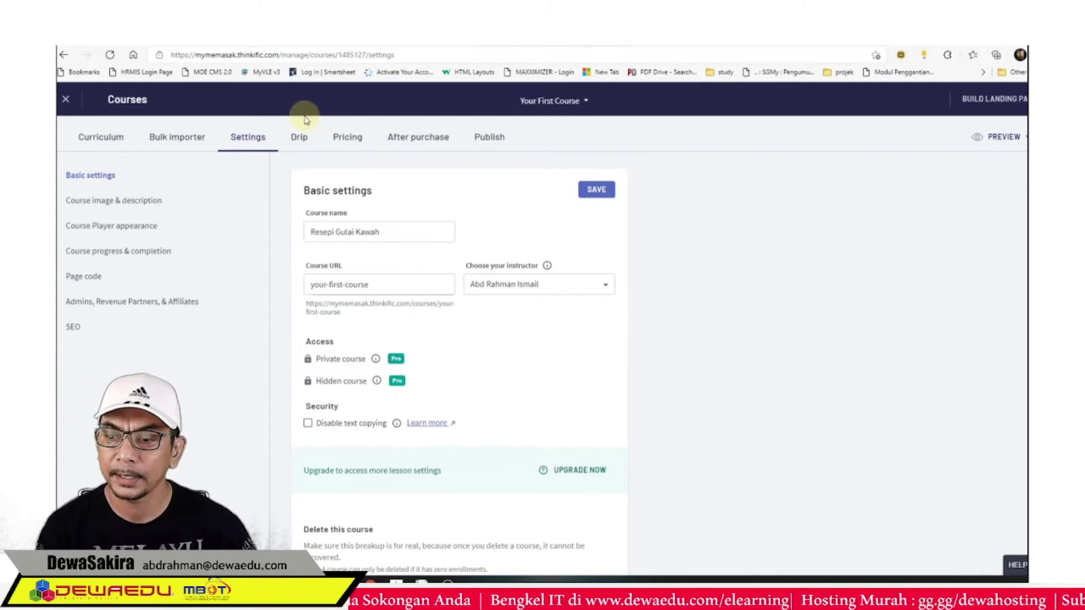
# - Set the course's primary pricing to Free, leaving the days until expiry blank, and save it
pyautogui.click(298, 137)
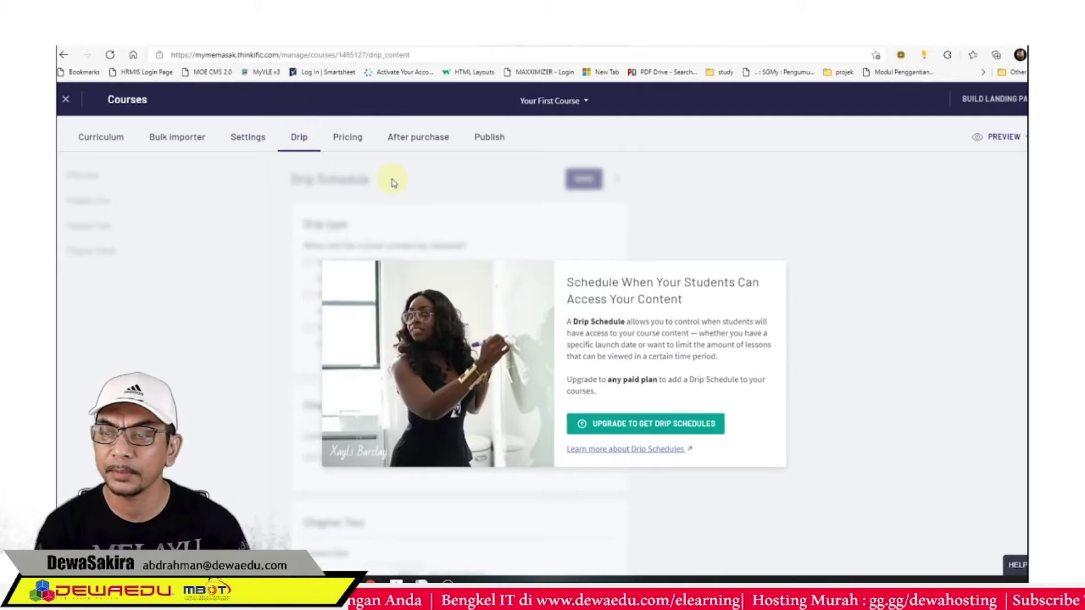
pyautogui.click(351, 138)
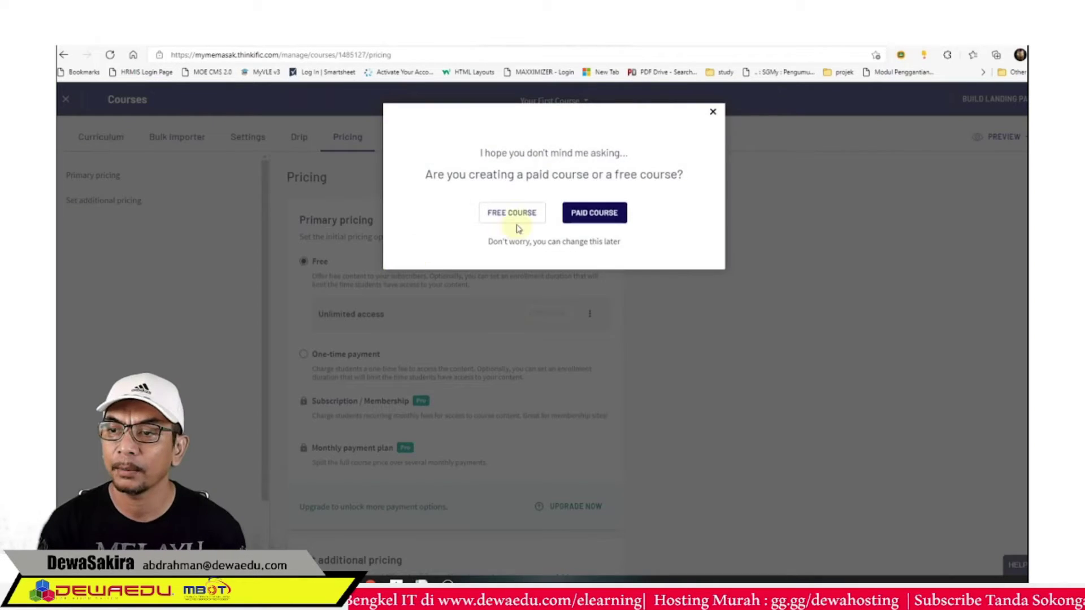
pyautogui.click(714, 112)
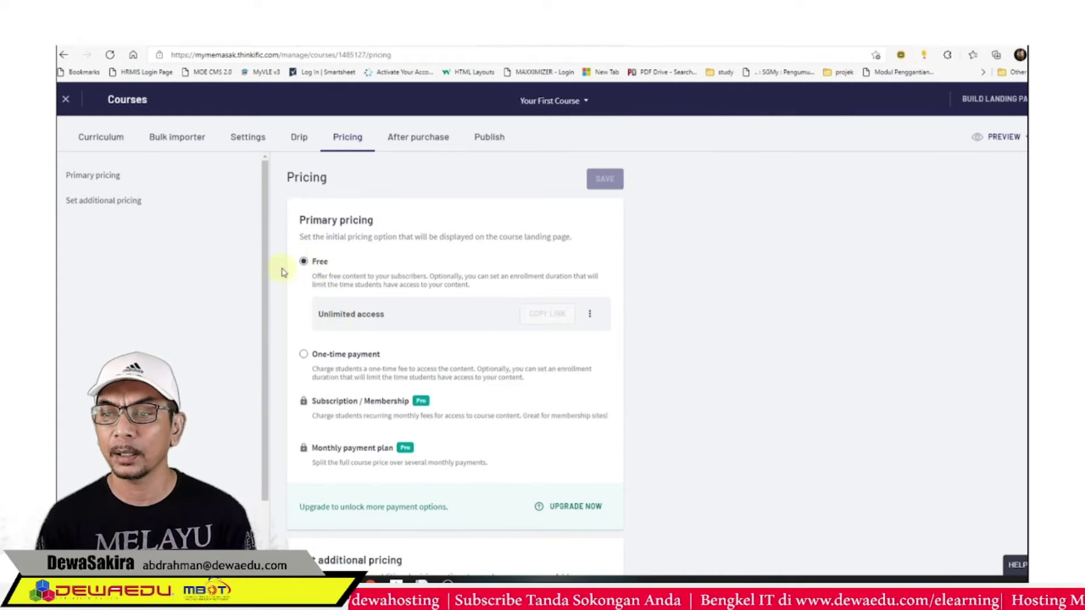
pyautogui.click(303, 354)
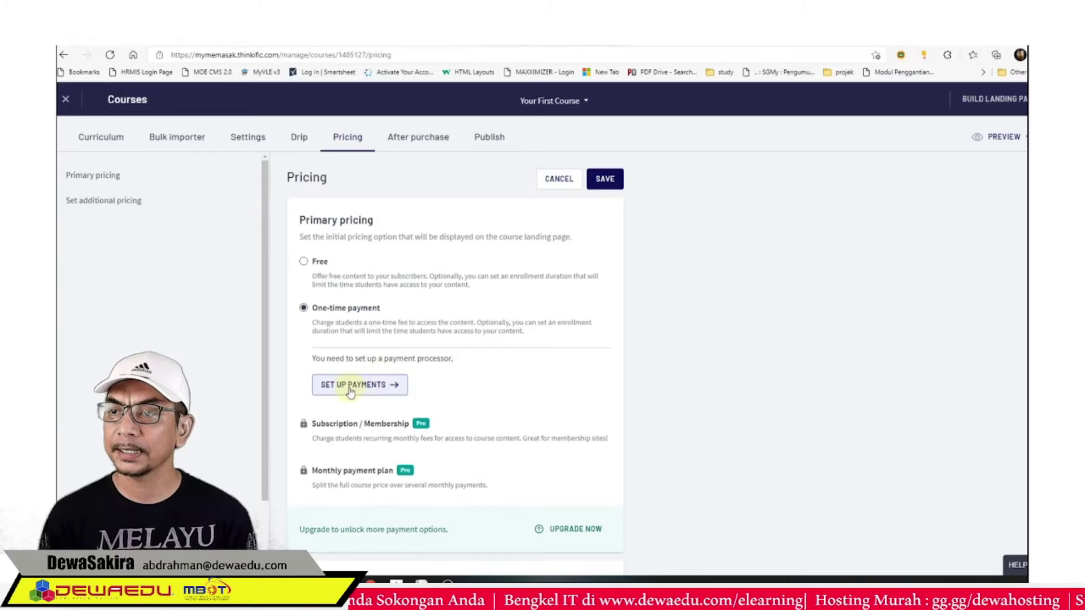
pyautogui.click(304, 261)
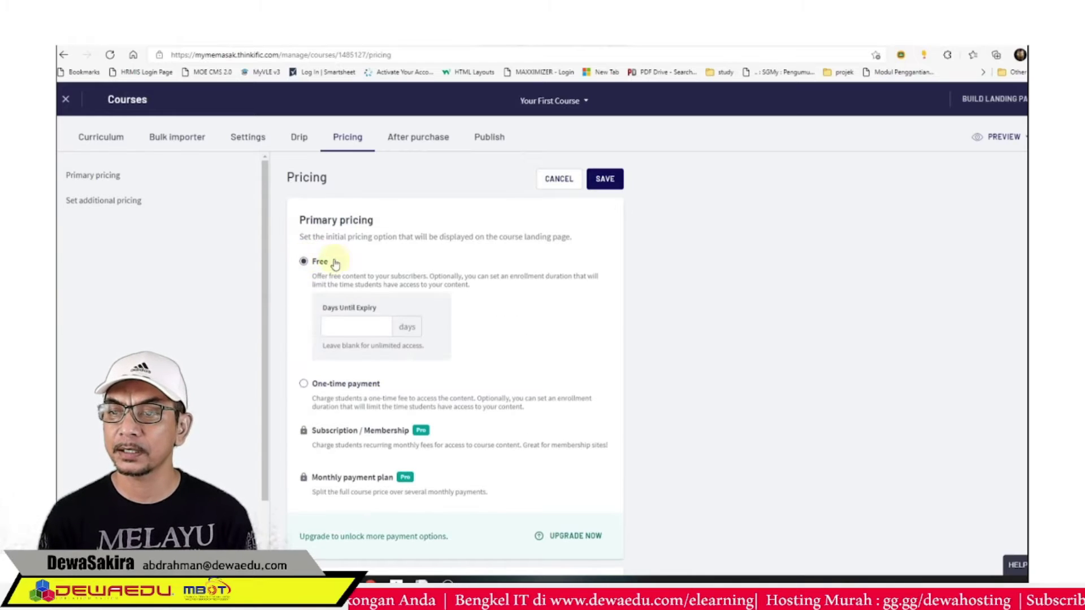
pyautogui.click(604, 179)
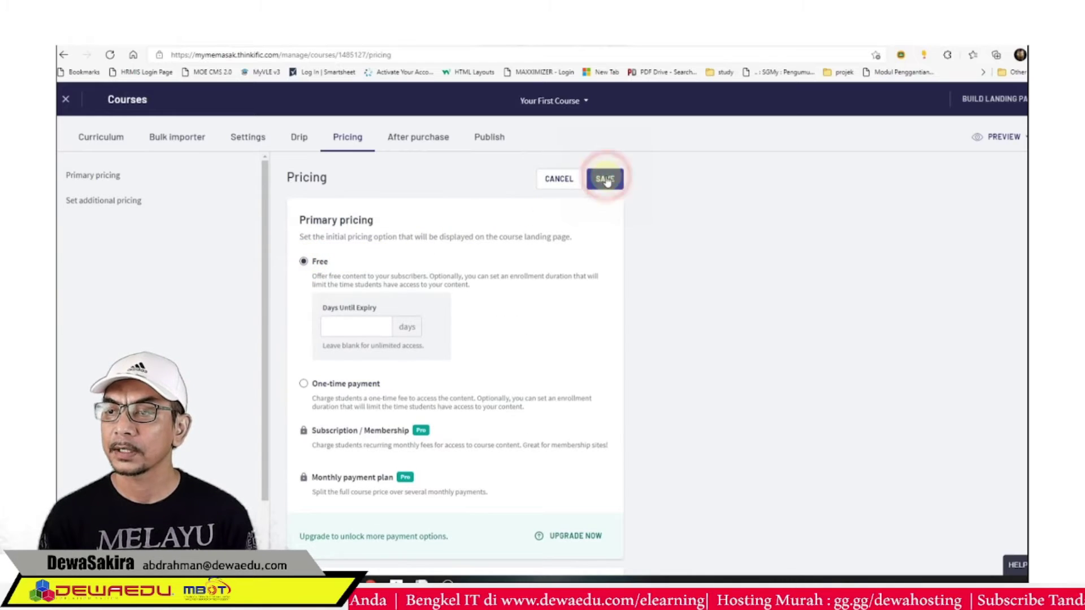
# - Resend the email verification needed to publish the course from its publish settings
pyautogui.click(422, 138)
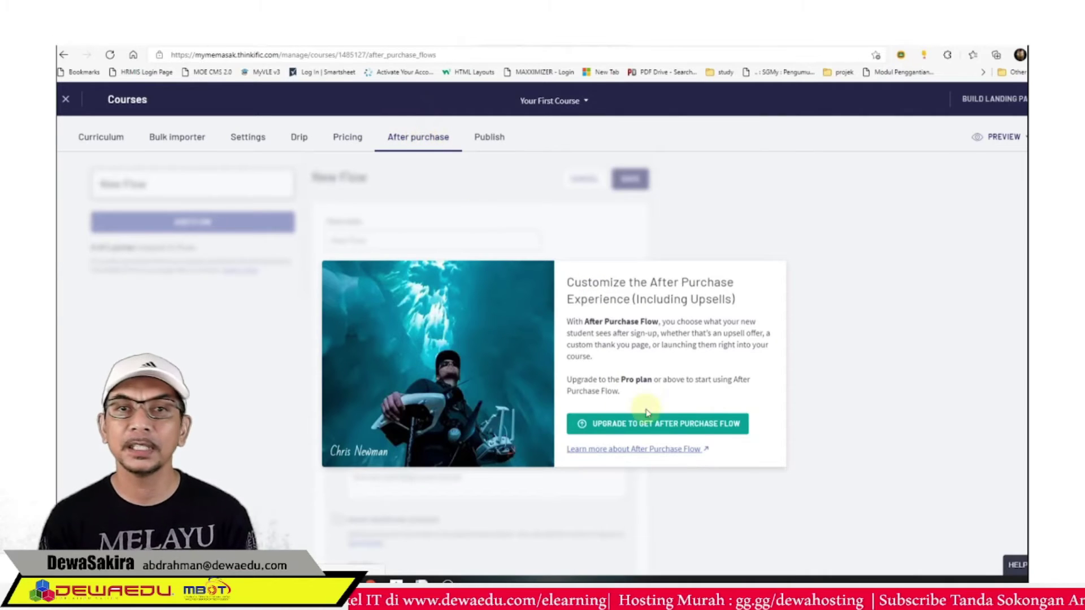
pyautogui.click(495, 138)
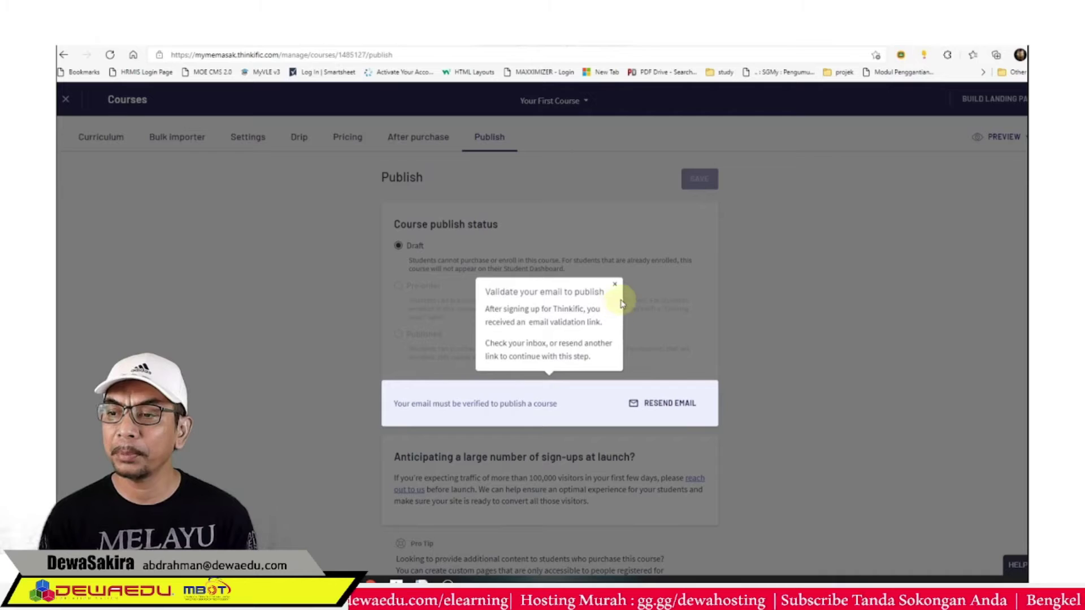
pyautogui.click(614, 288)
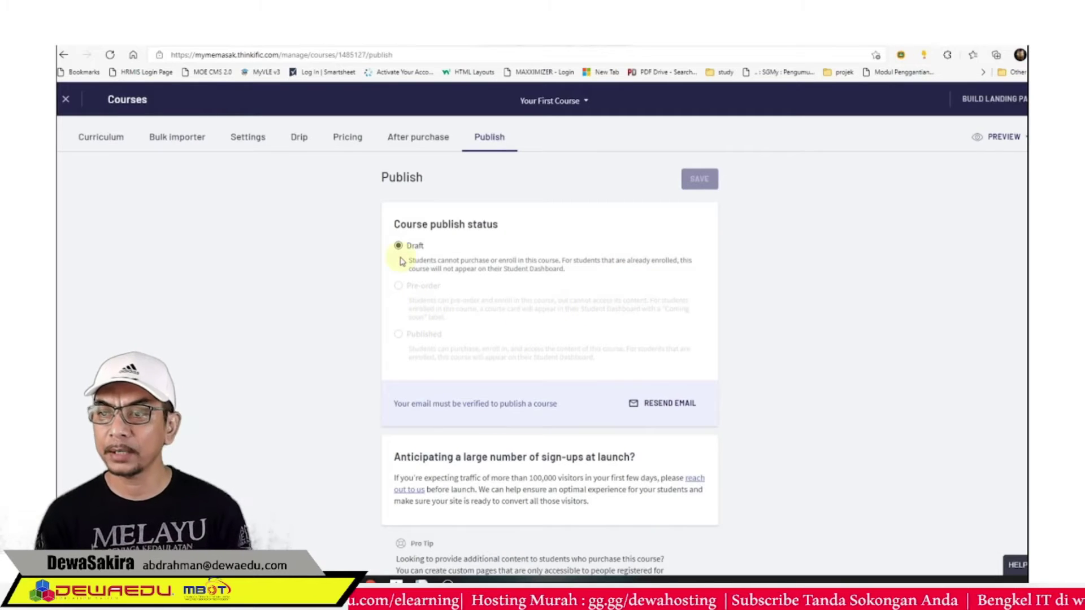
pyautogui.scroll(-1, 449, 345)
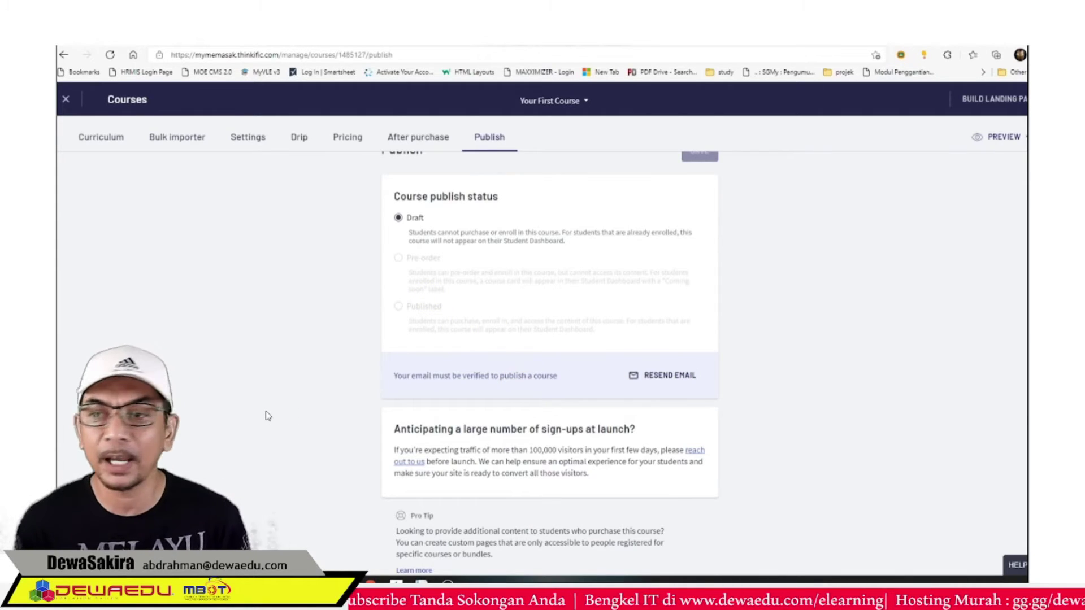
pyautogui.click(681, 375)
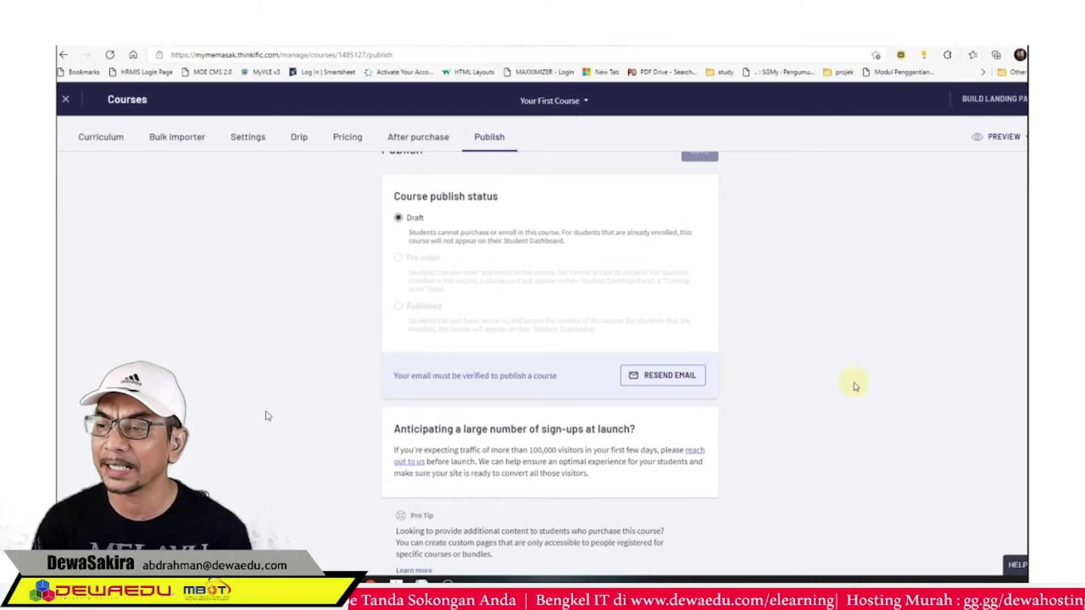
pyautogui.click(669, 409)
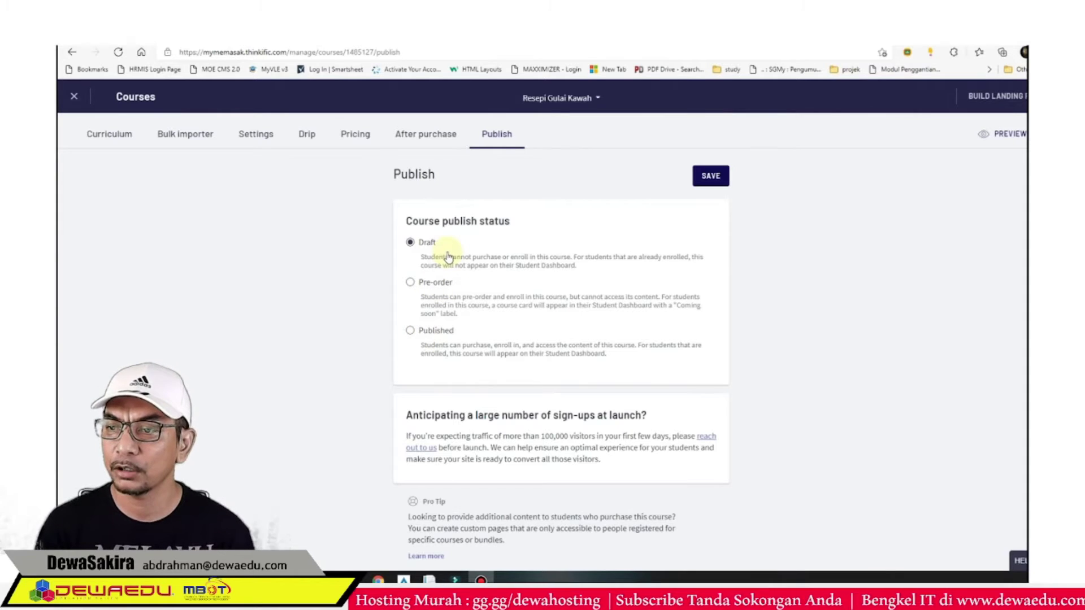
# - Set the course publish status to Published and save it
pyautogui.click(418, 335)
pyautogui.click(717, 182)
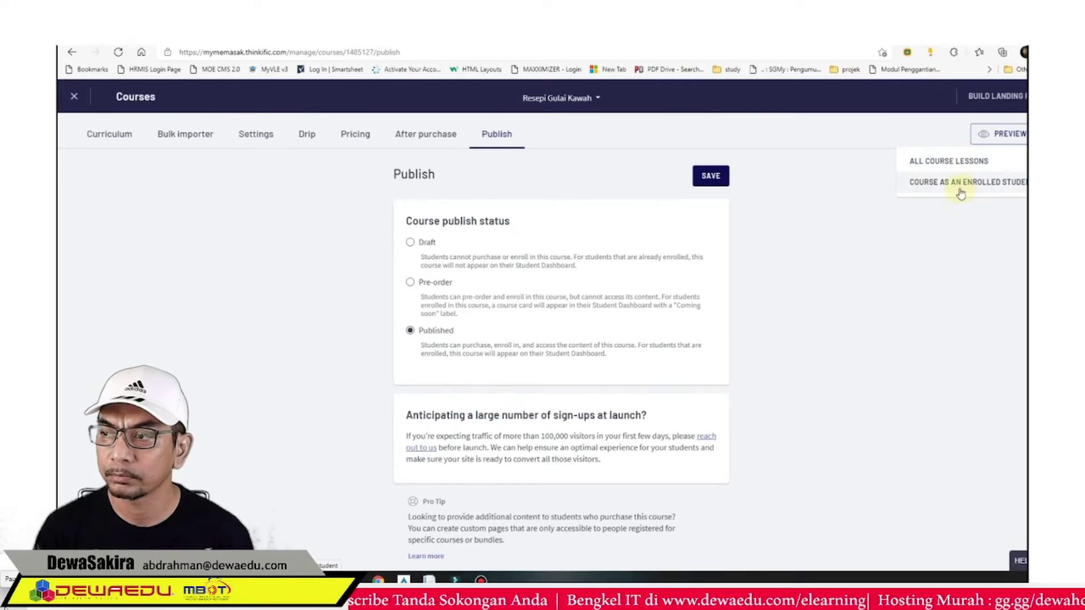
# - Preview all course lessons, completing the Pengenalan lesson and continuing to the student dashboard
pyautogui.click(964, 164)
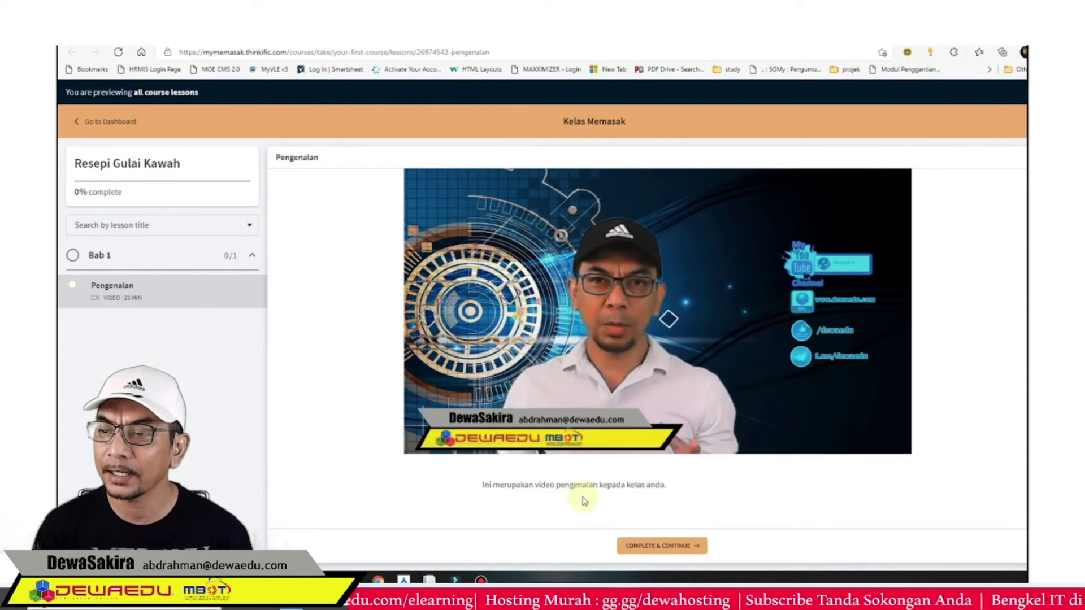
pyautogui.click(660, 546)
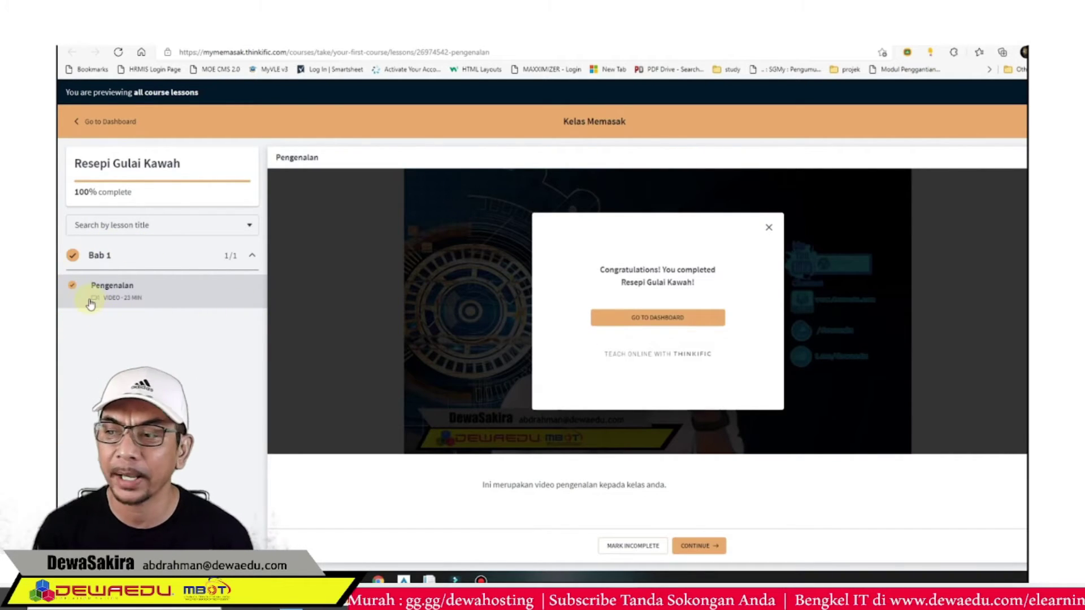
pyautogui.click(662, 323)
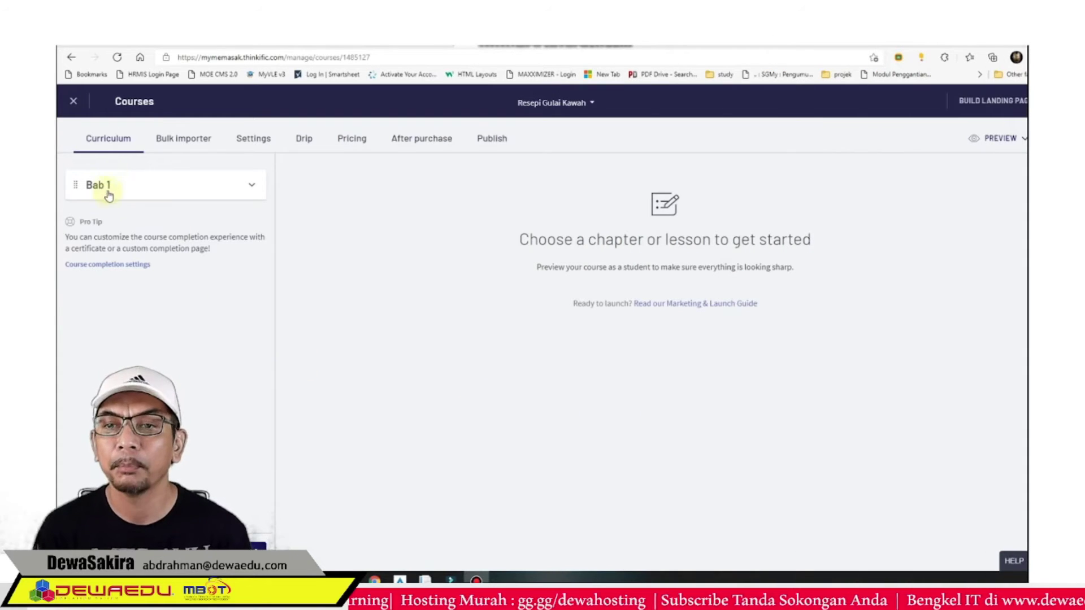
# - Add a new chapter titled "Bab 2" below Bab 1 in the course curriculum and save it
pyautogui.click(254, 186)
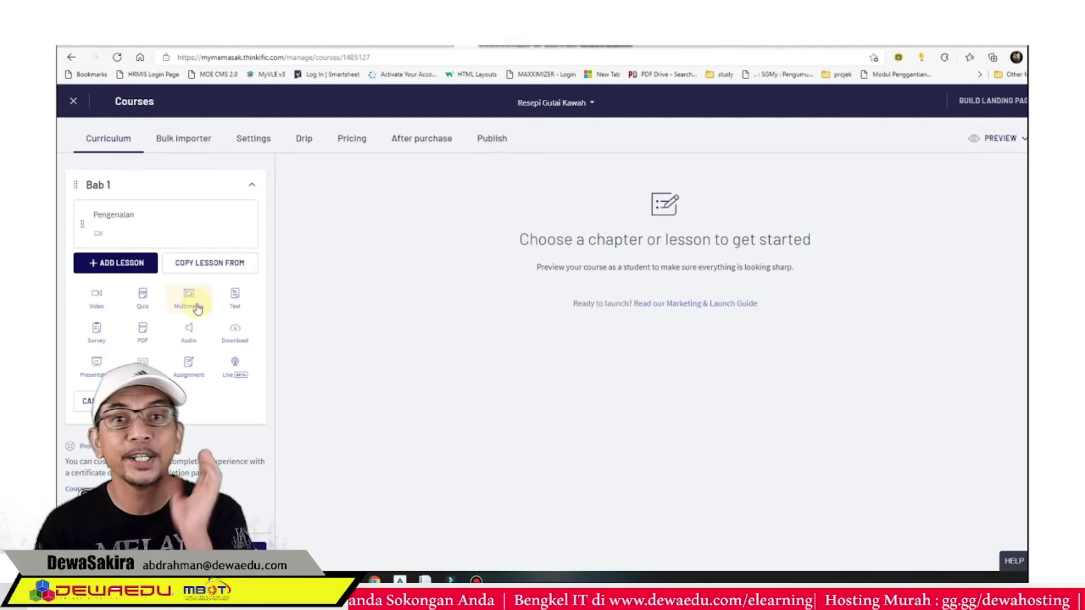
pyautogui.click(252, 185)
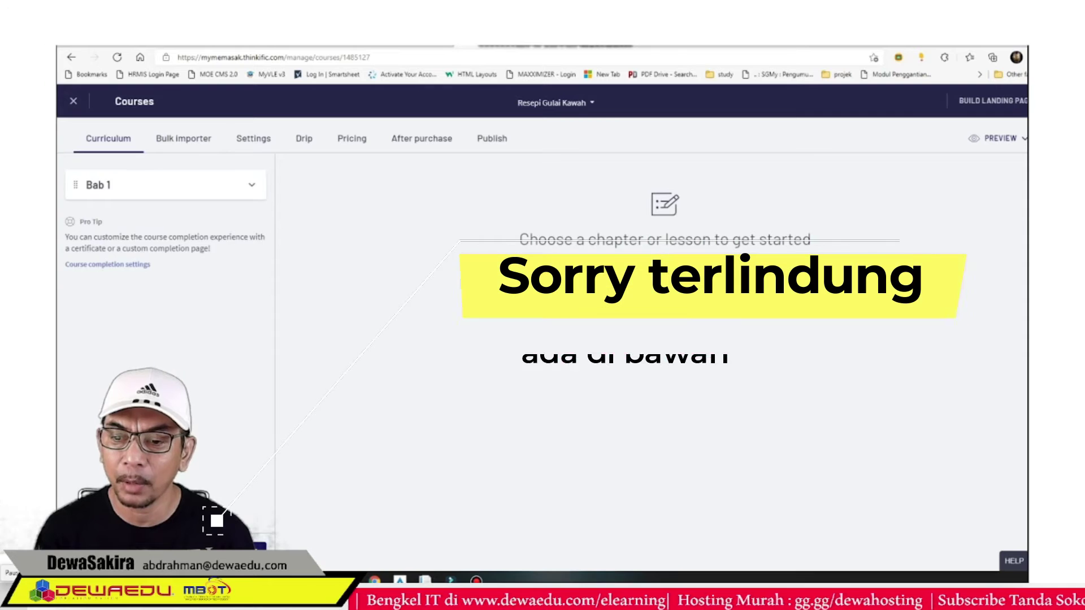
pyautogui.click(218, 519)
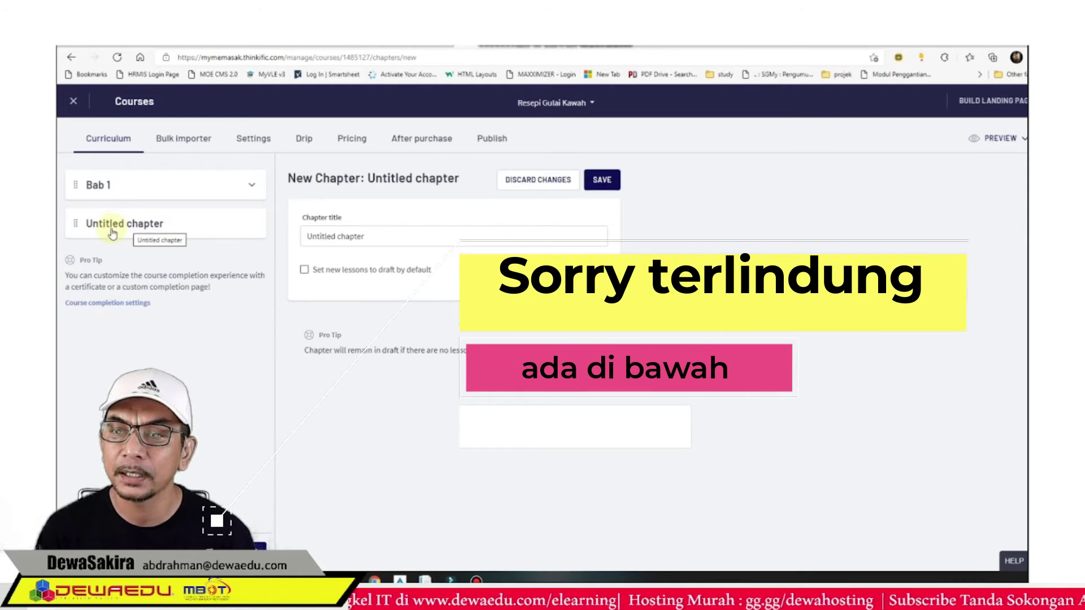
pyautogui.moveTo(381, 243); pyautogui.dragTo(283, 241)
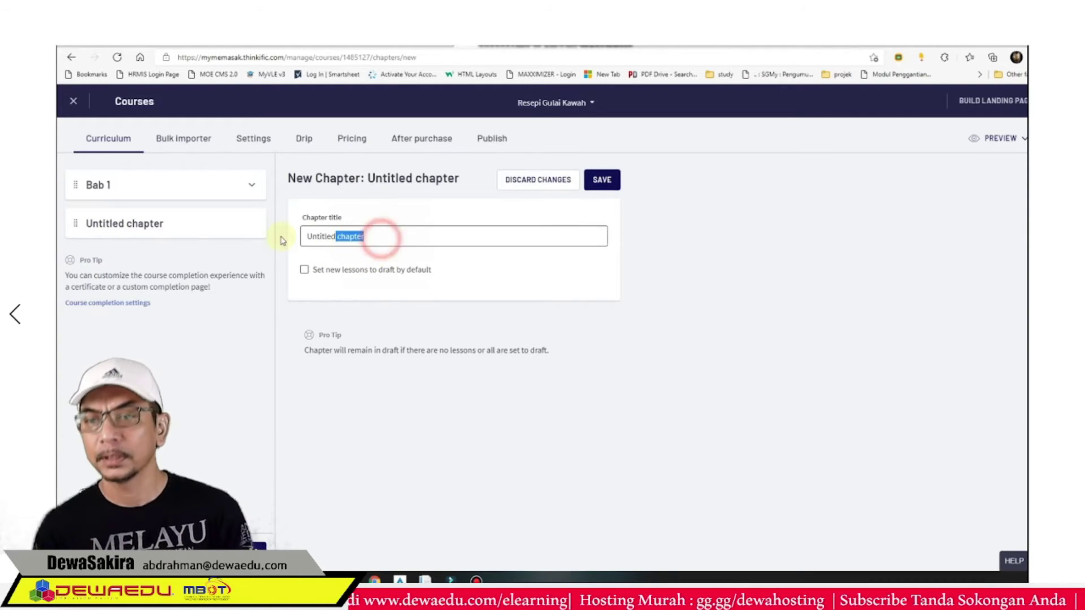
pyautogui.write('Bab')
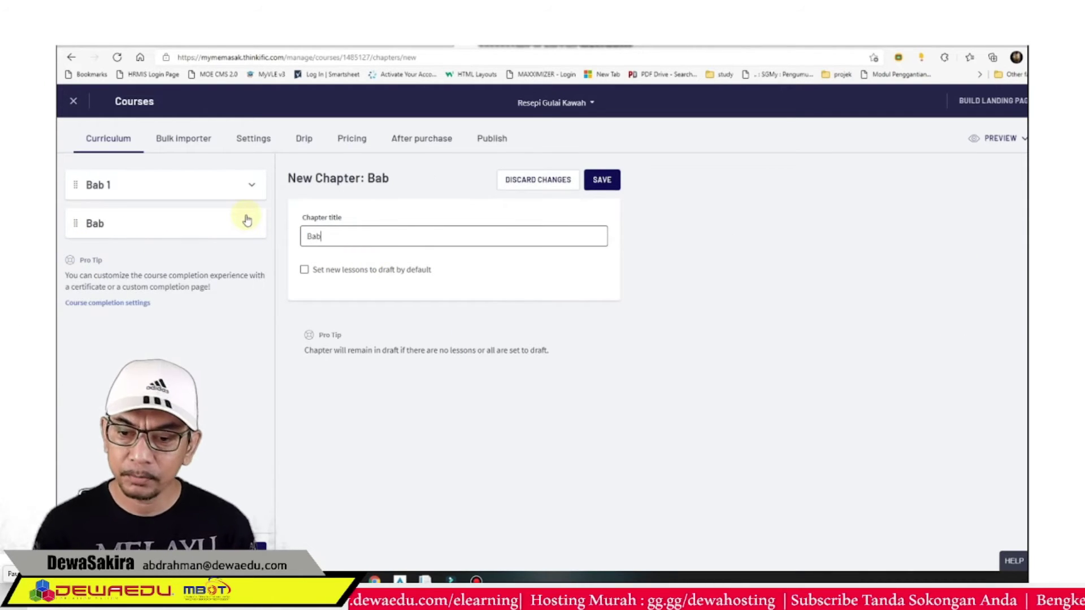
pyautogui.write(' 2')
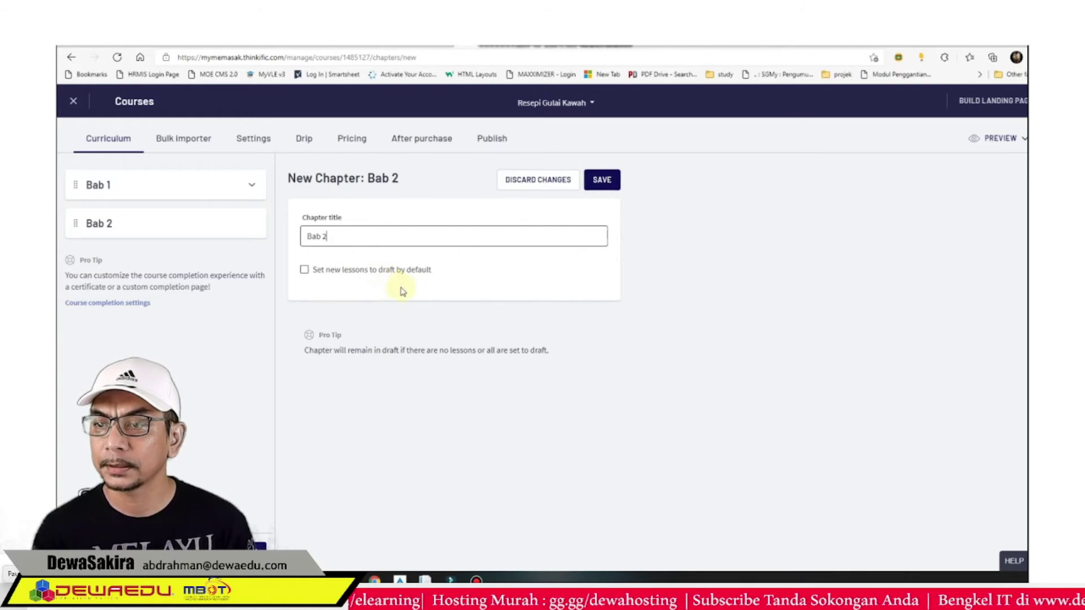
pyautogui.click(604, 183)
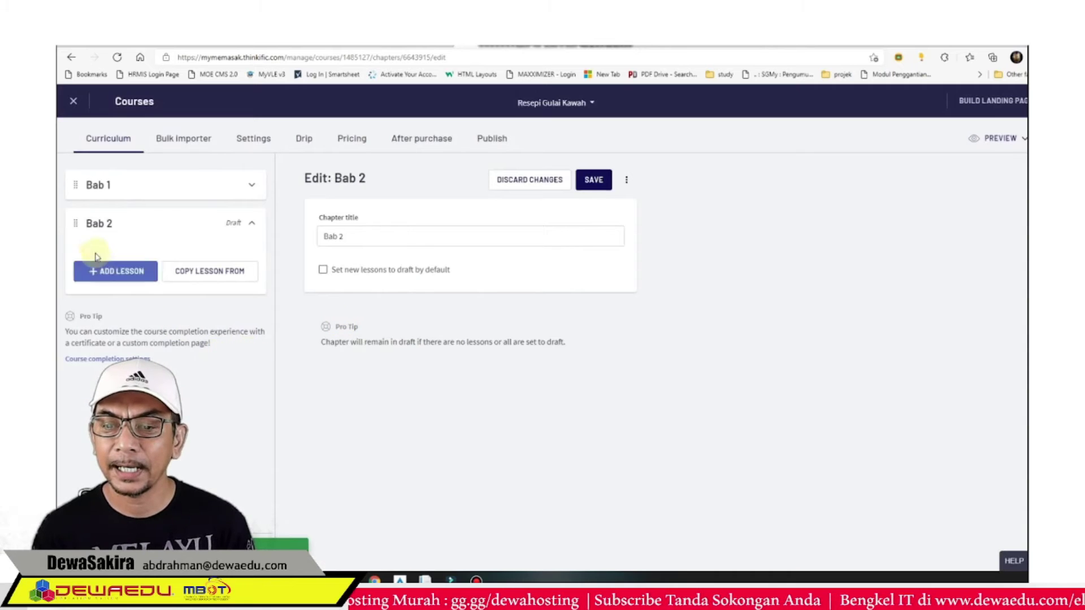
# - Add a video lesson titled "bahan-bahan yang diperlukan" to the Bab 2 chapter
pyautogui.click(115, 274)
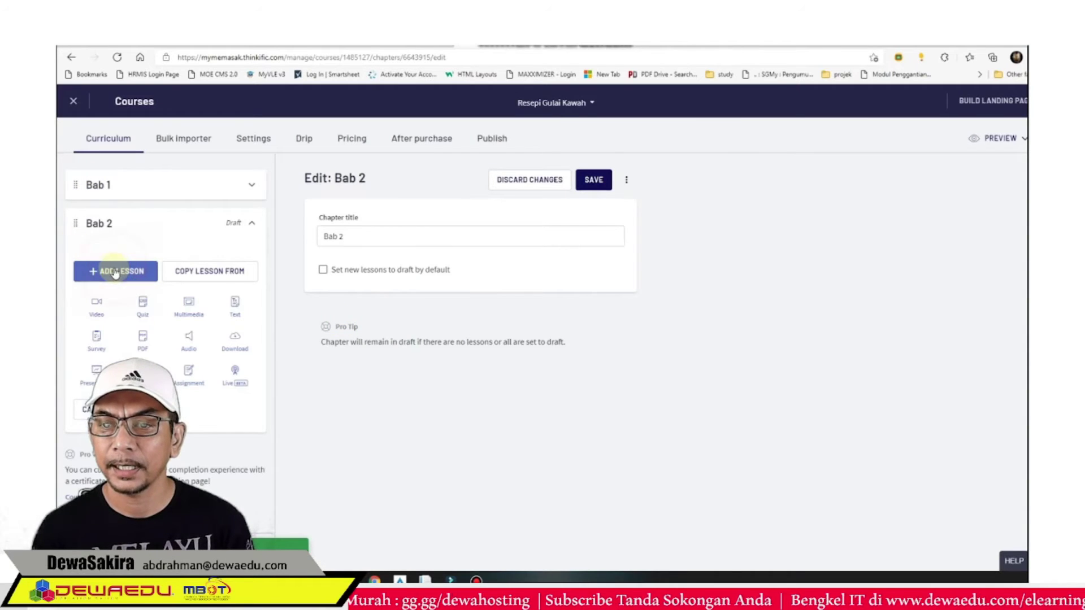
pyautogui.click(99, 308)
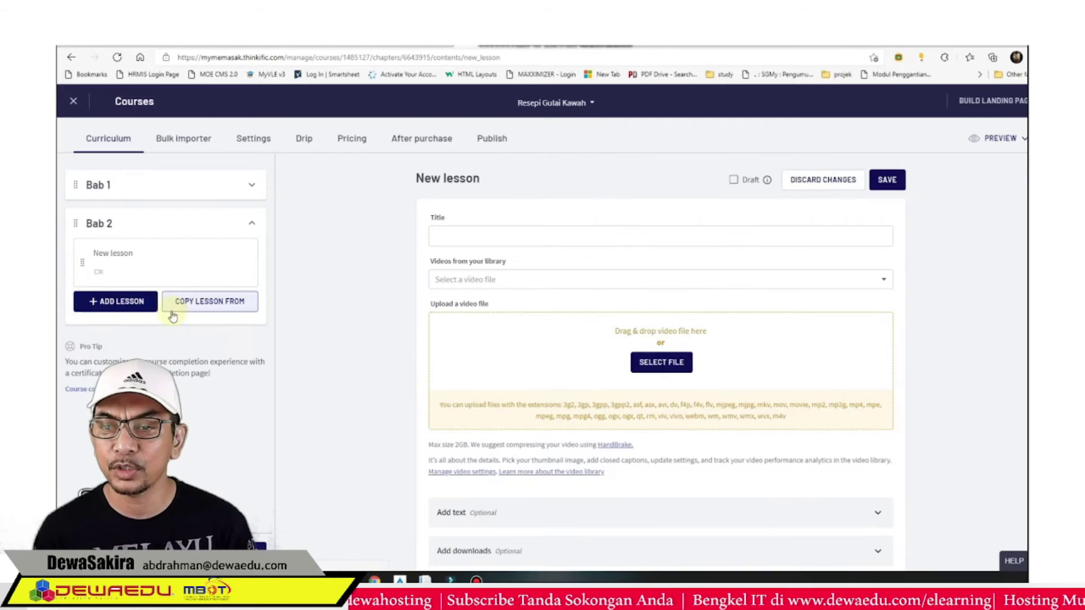
pyautogui.click(464, 238)
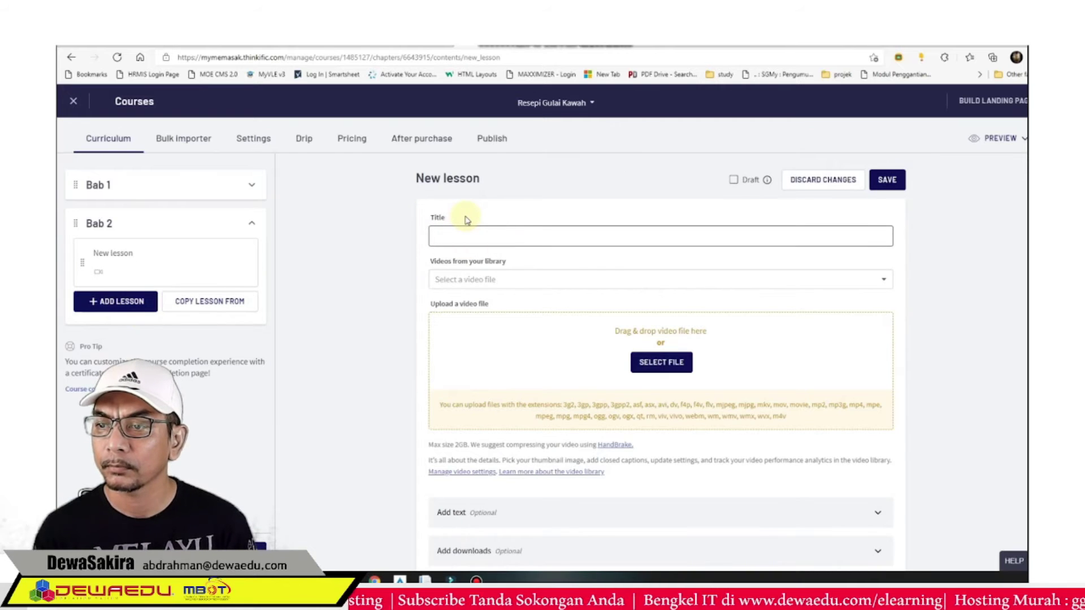
pyautogui.write('bahan')
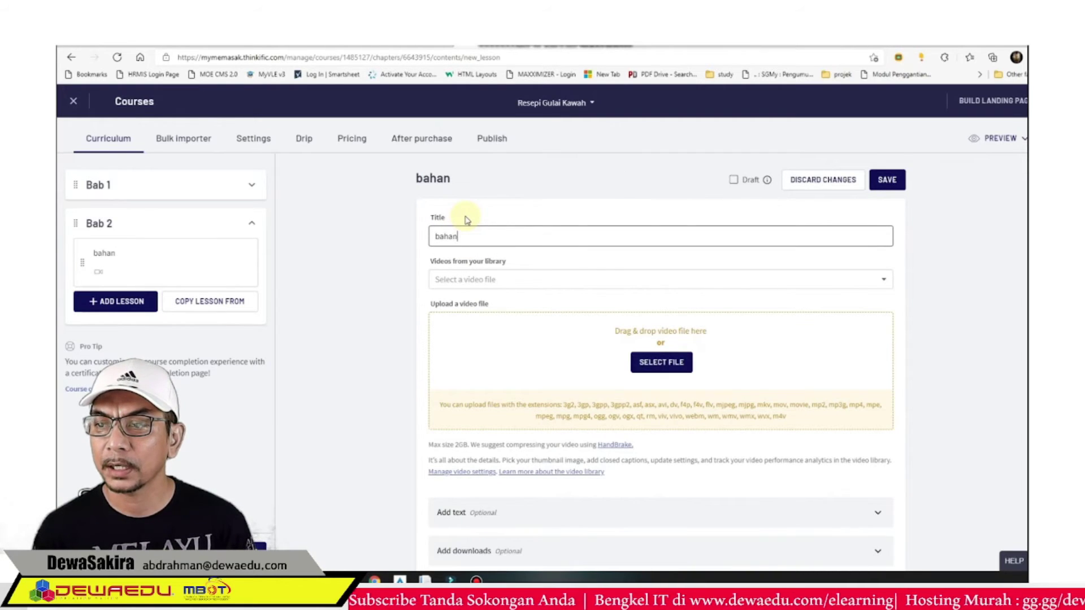
pyautogui.write('-bahan ')
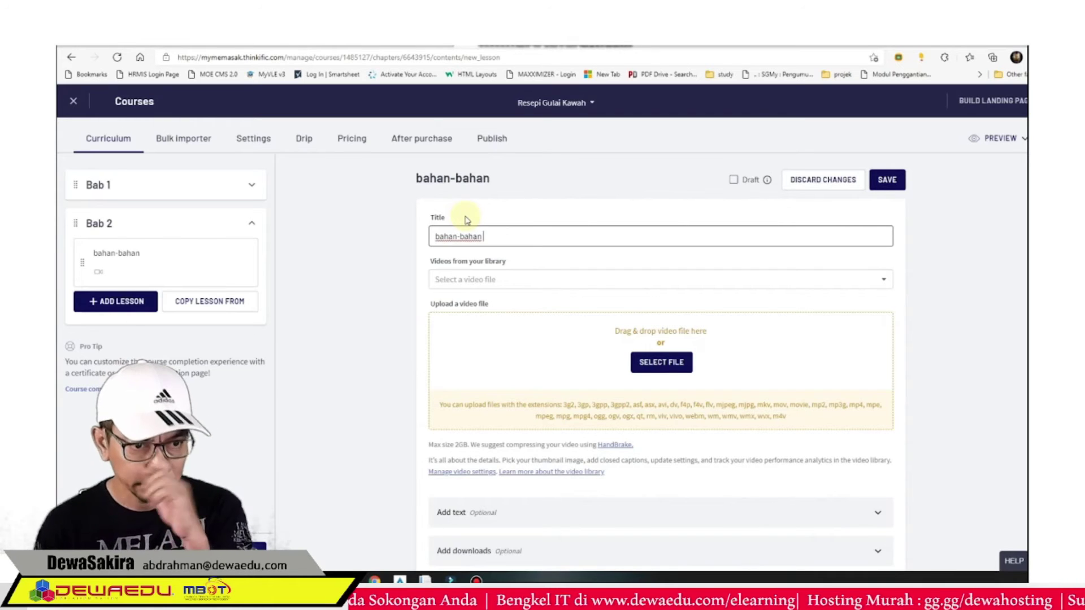
pyautogui.write('yang dipe')
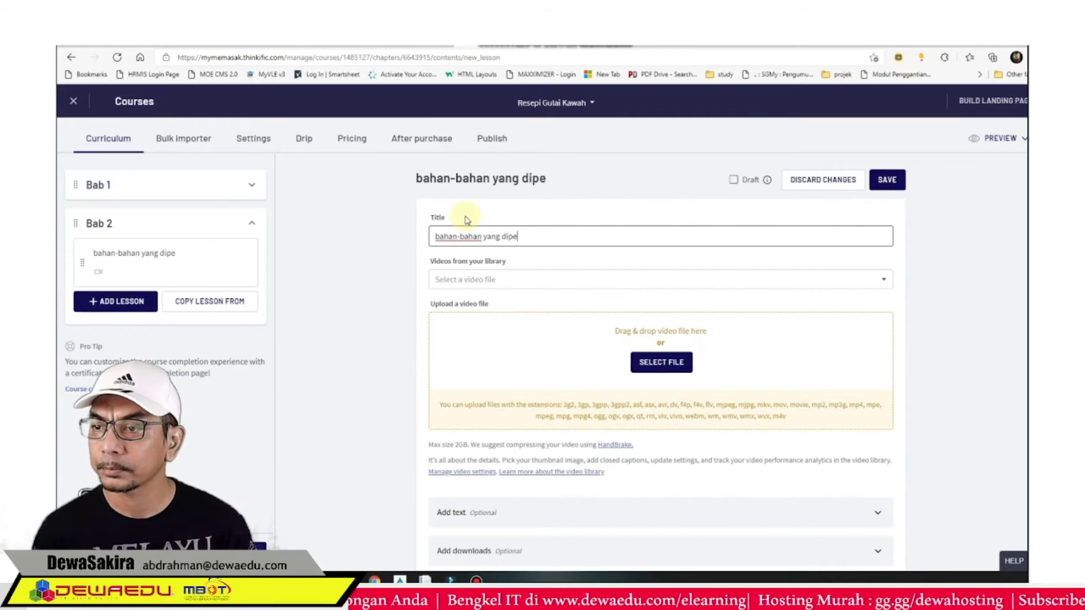
pyautogui.write('rlukan')
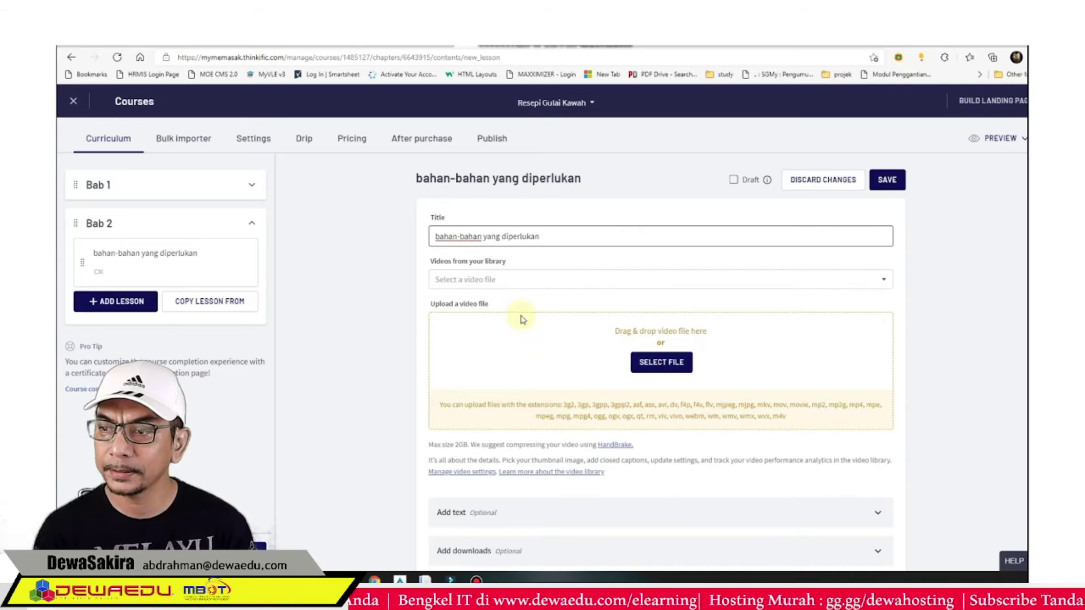
pyautogui.click(660, 368)
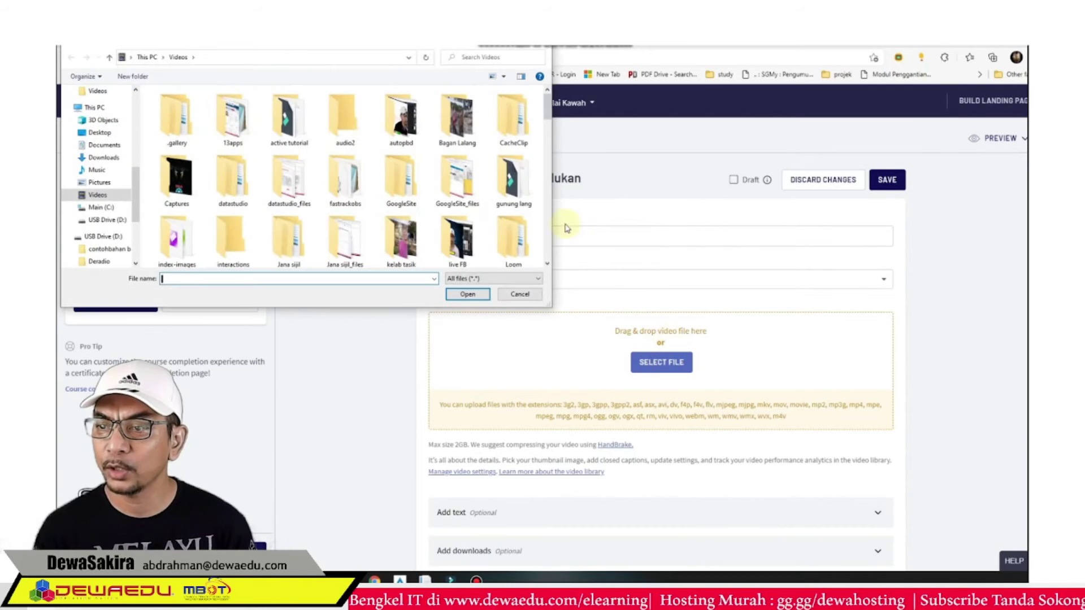
pyautogui.scroll(-3, 536, 141)
pyautogui.click(515, 198)
pyautogui.click(467, 294)
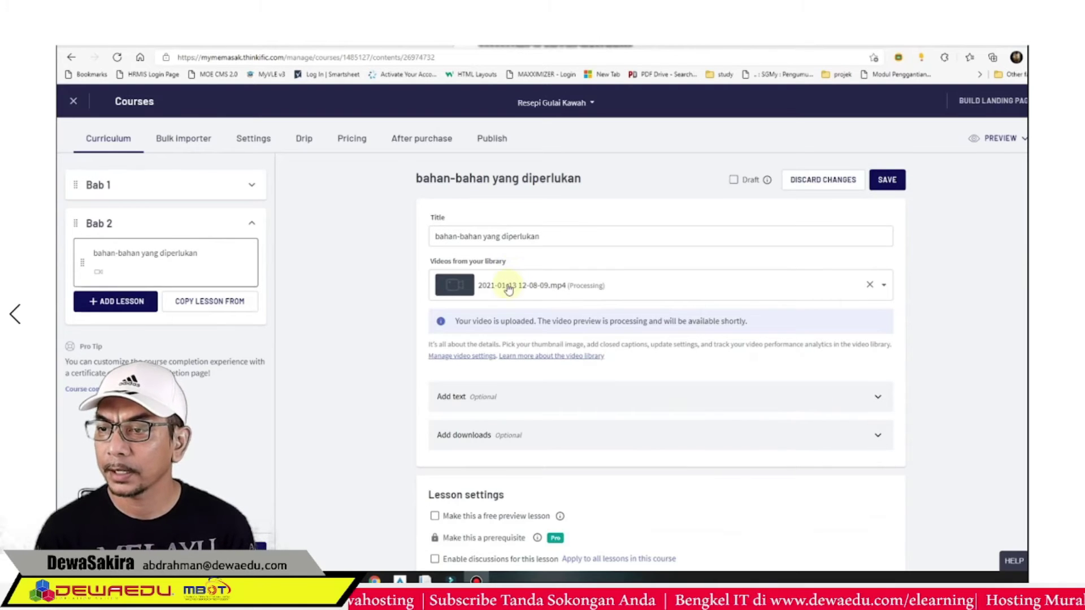
pyautogui.scroll(-4, 618, 460)
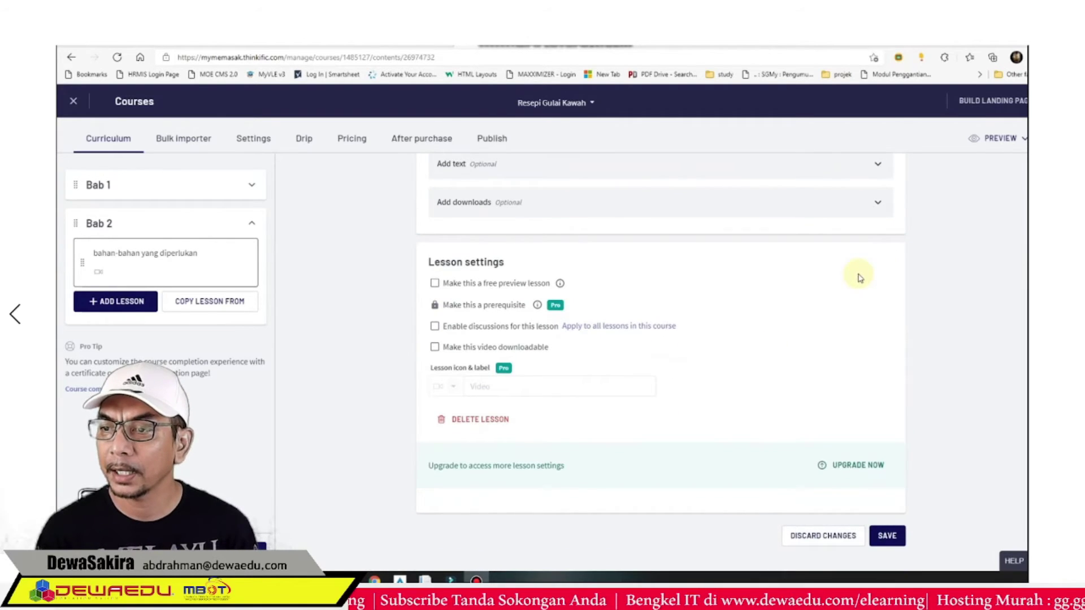
pyautogui.scroll(4, 823, 229)
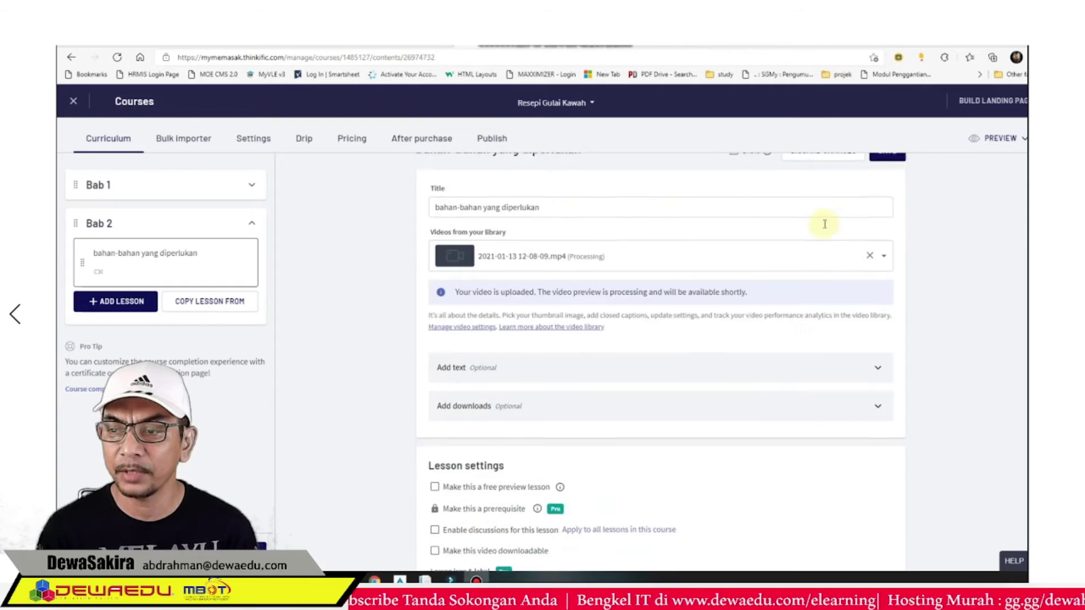
pyautogui.scroll(1, 824, 225)
pyautogui.click(887, 180)
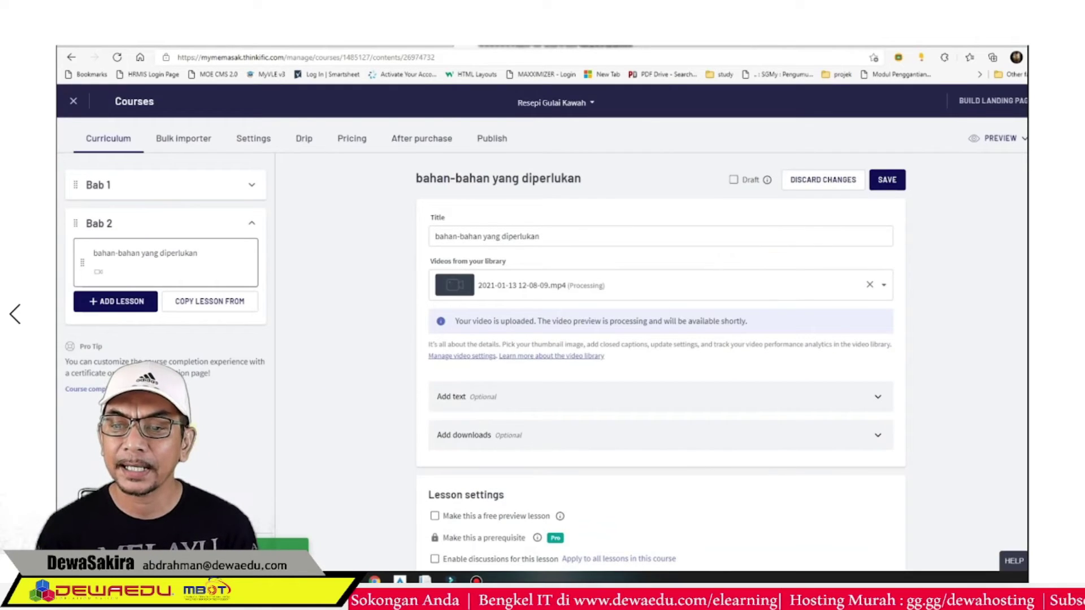
# - Add a quiz titled "Kuiz" to Bab 2, keeping the first question's type as One correct answer
pyautogui.click(107, 308)
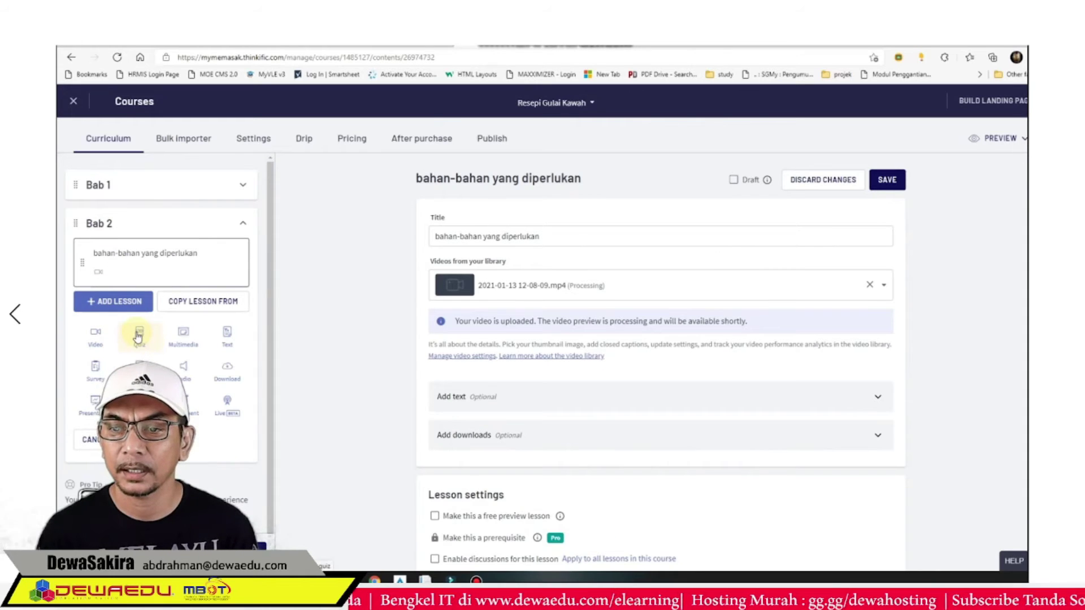
pyautogui.click(137, 335)
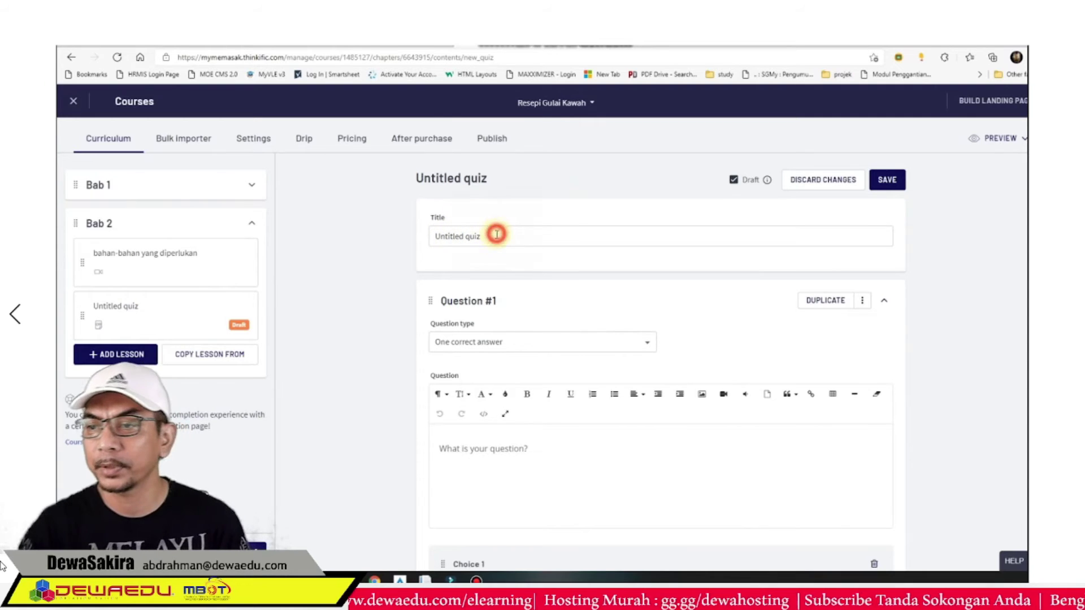
pyautogui.moveTo(496, 233); pyautogui.dragTo(390, 257)
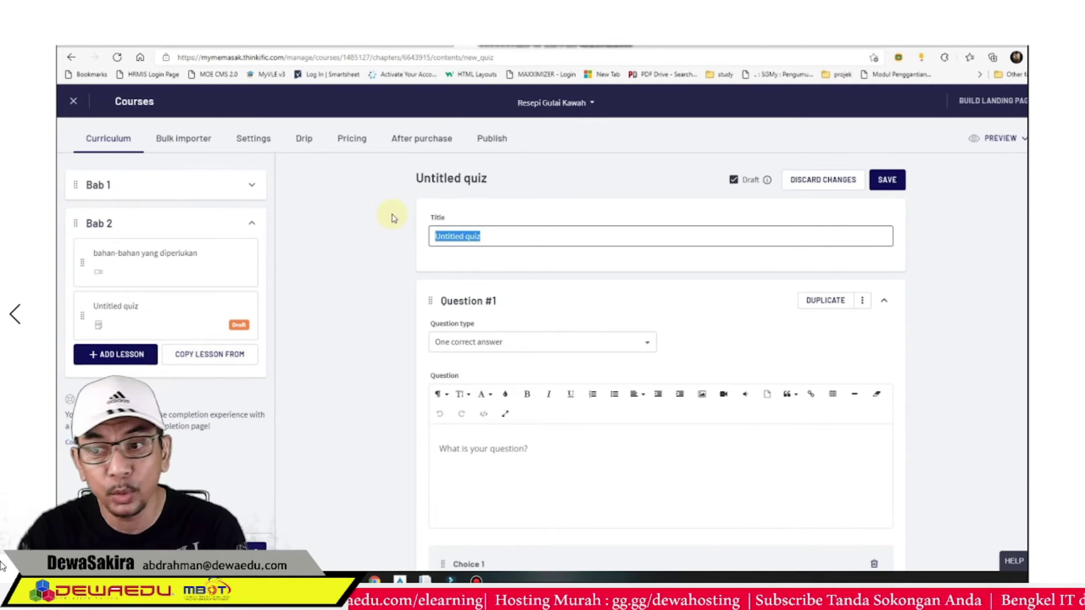
pyautogui.write('Kuiz')
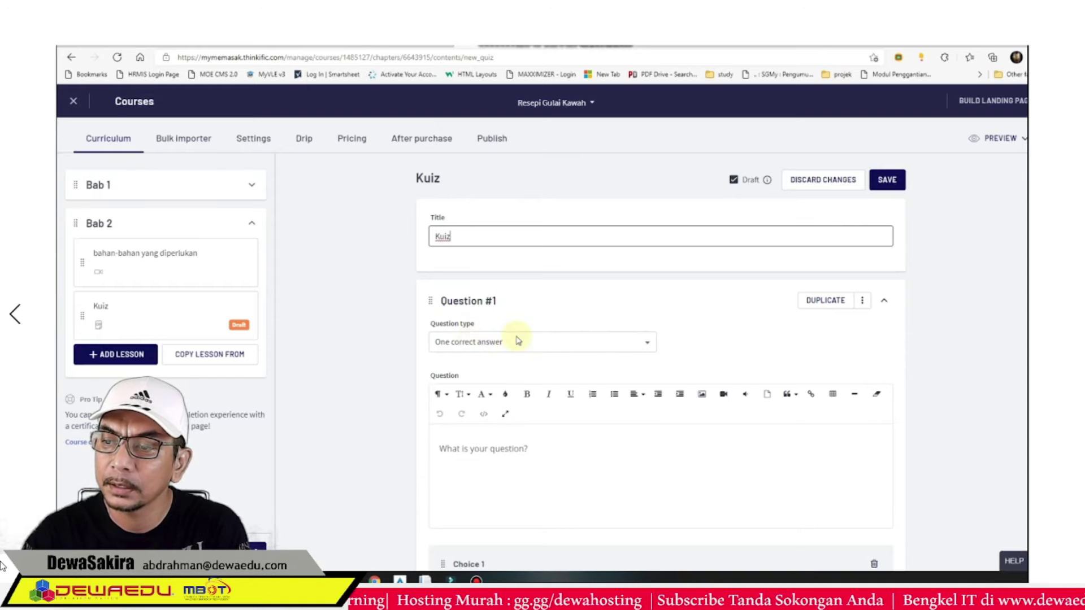
pyautogui.click(648, 342)
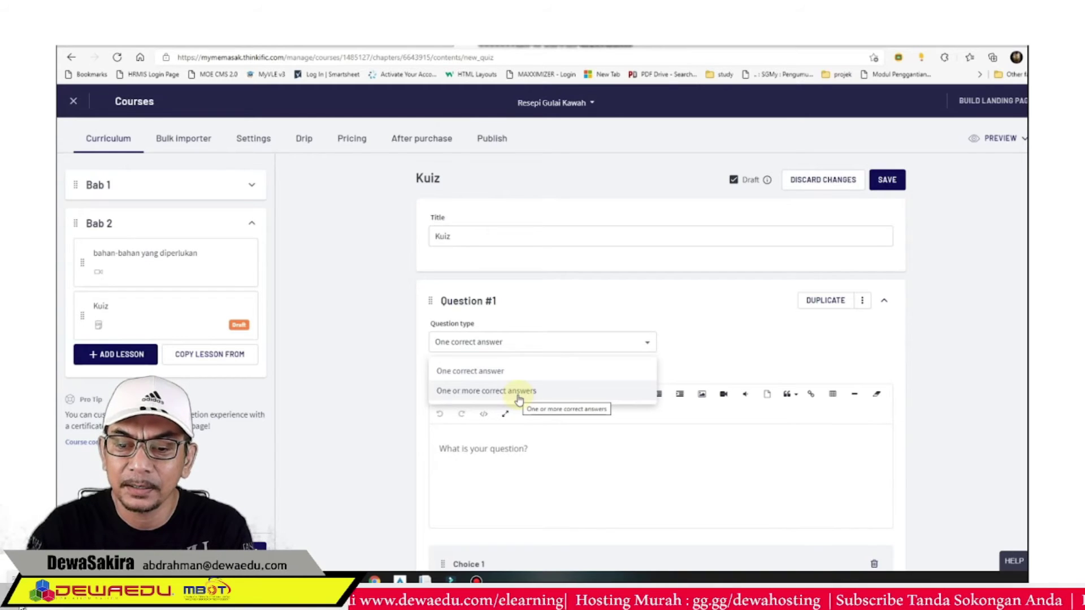
pyautogui.click(522, 343)
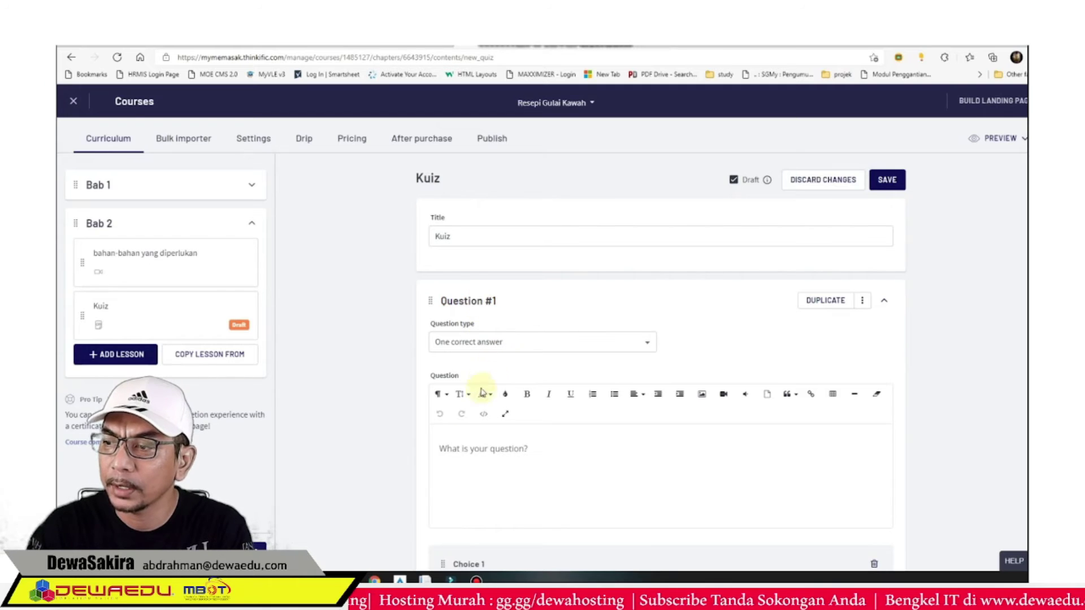
# - Enter "Apakah bahan yang telah saya gunakan dalam bab ini" as the text of Question #1
pyautogui.click(443, 449)
pyautogui.press('BackSpace')
pyautogui.press('Delete')
pyautogui.press('Delete')
pyautogui.press('Delete')
pyautogui.press('Delete')
pyautogui.press('Delete')
pyautogui.press('Delete')
pyautogui.press('Delete')
pyautogui.press('Delete')
pyautogui.press('Delete')
pyautogui.press('Delete')
pyautogui.press('Delete')
pyautogui.press('Delete')
pyautogui.press('Delete')
pyautogui.press('Delete')
pyautogui.press('Delete')
pyautogui.press('Delete')
pyautogui.press('Delete')
pyautogui.press('Delete')
pyautogui.press('Delete')
pyautogui.press('Delete')
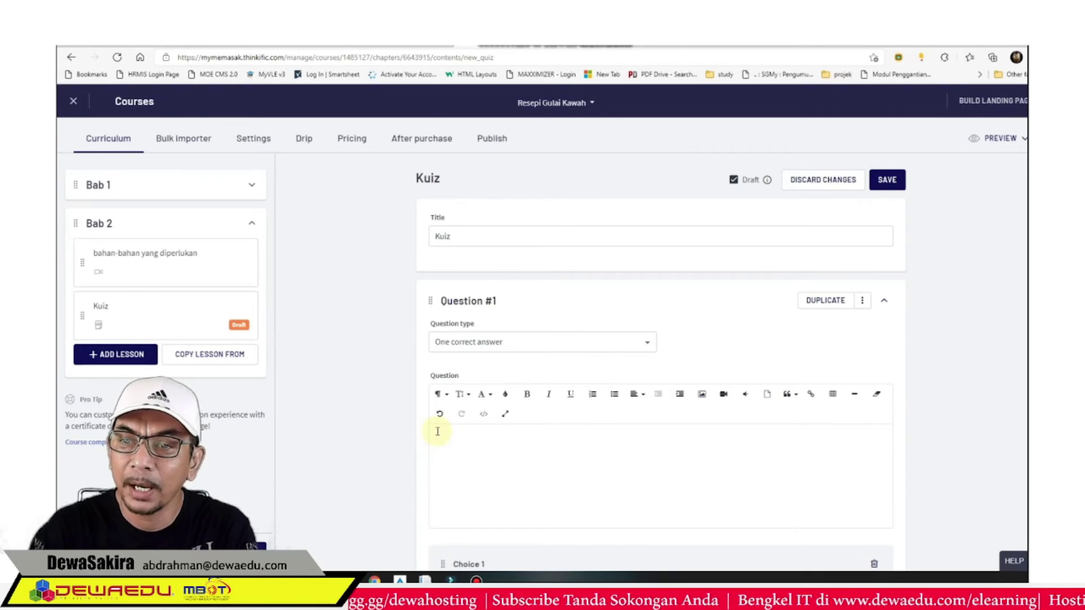
pyautogui.write('Apakah bahan ya')
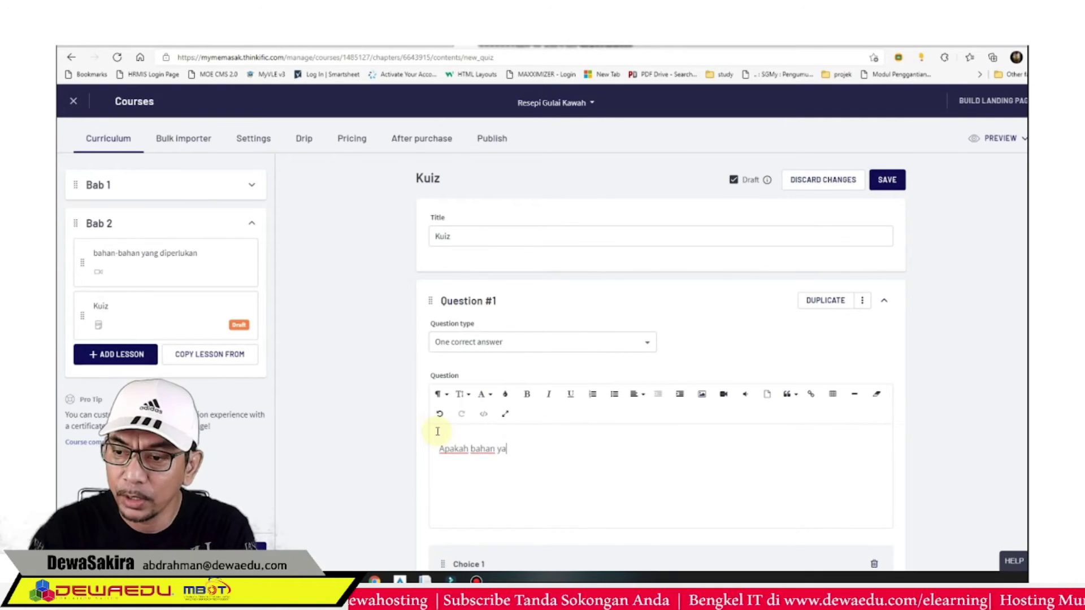
pyautogui.write('ng telah saya gunakan dalam bab ini')
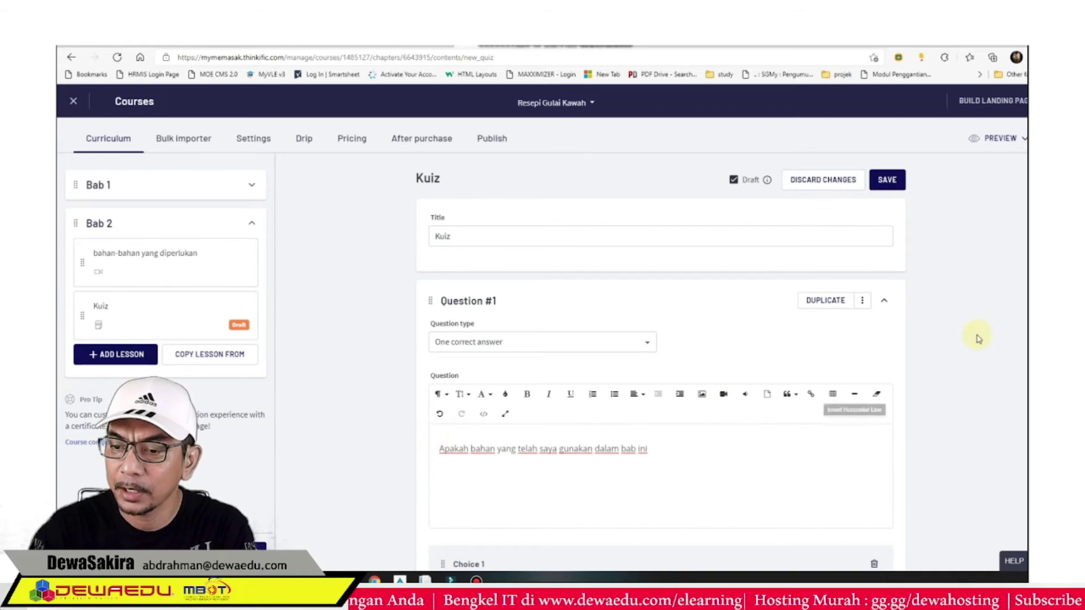
# - Replace the default answers of Question #1 with "Bawang" for Choice 1 and "Halia" for Choice 2
pyautogui.scroll(-3, 660, 362)
pyautogui.scroll(1, 660, 362)
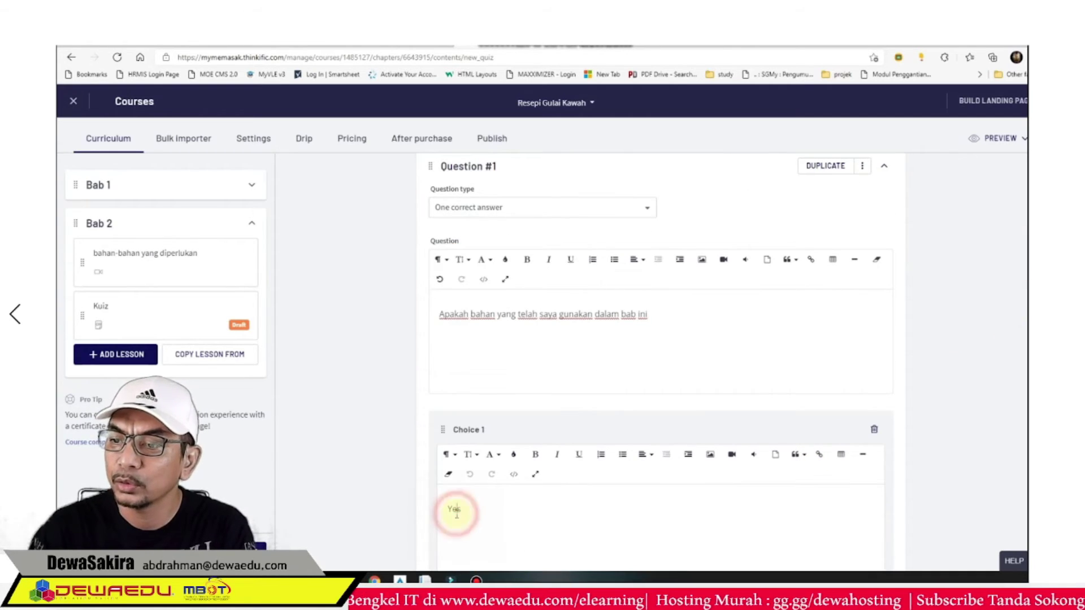
pyautogui.moveTo(474, 509); pyautogui.dragTo(425, 515)
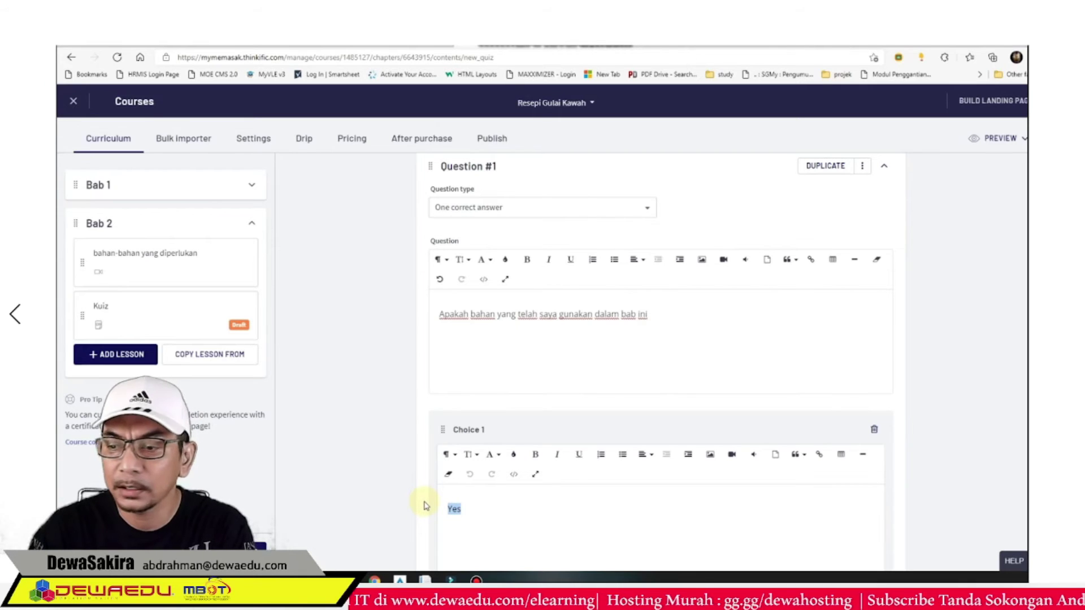
pyautogui.write('Bawang')
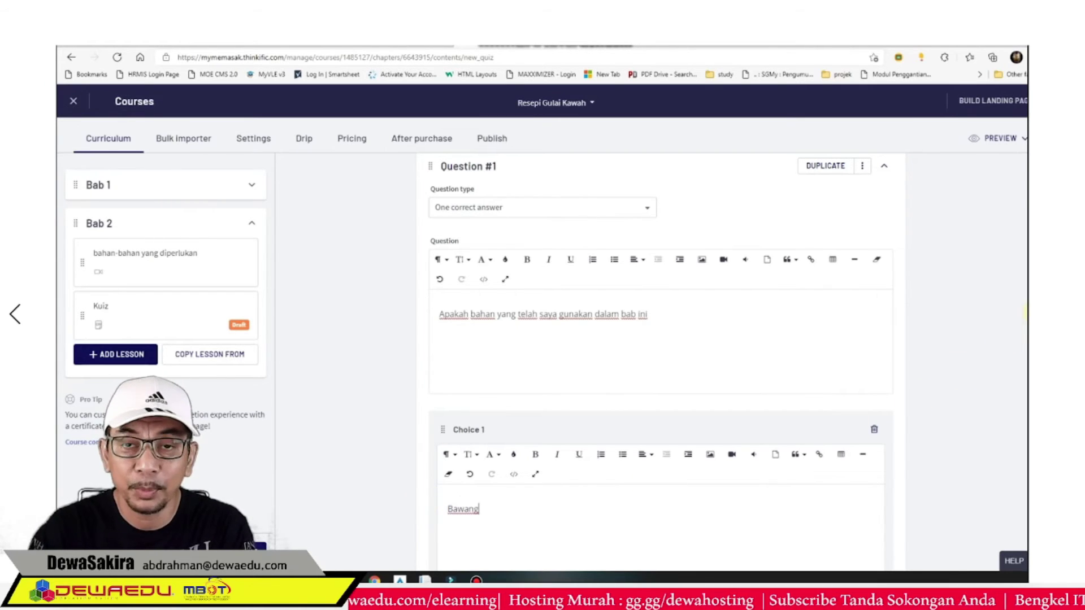
pyautogui.scroll(-5, 660, 339)
pyautogui.moveTo(475, 415); pyautogui.dragTo(440, 409)
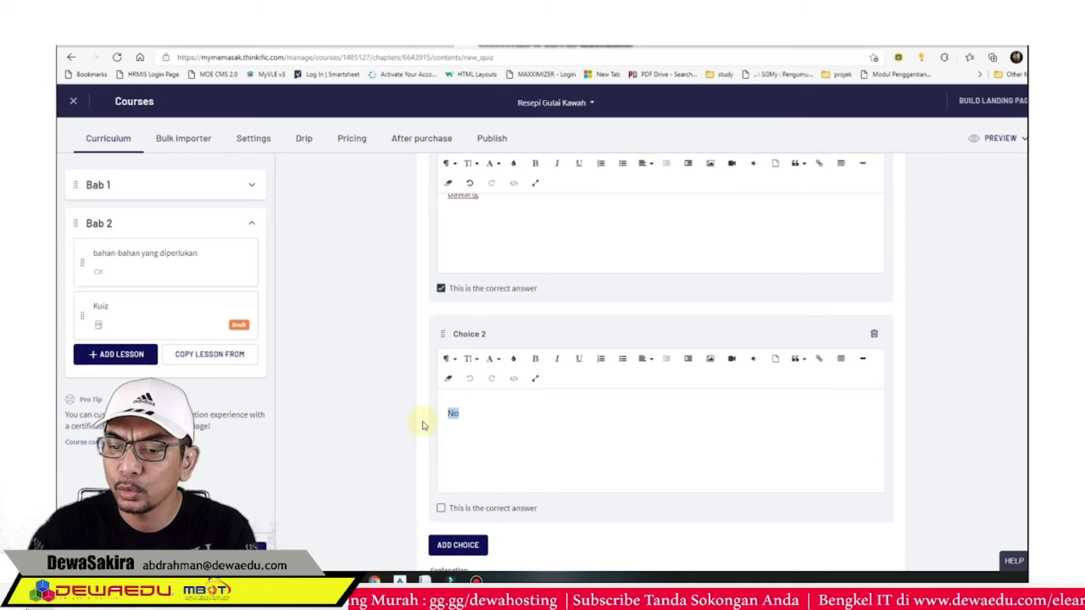
pyautogui.write('Halia')
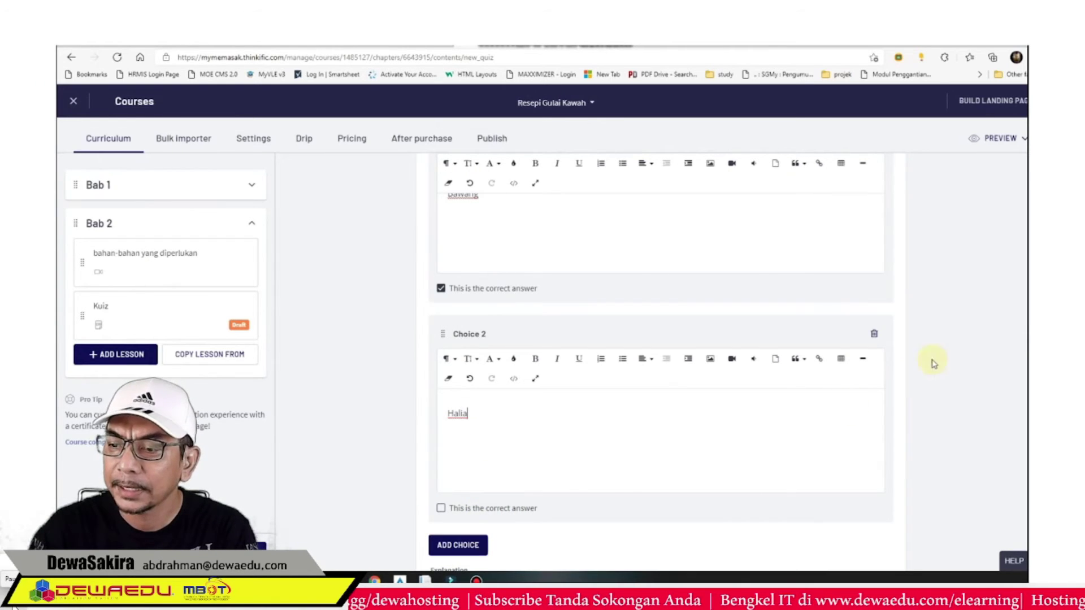
# - Add a third answer choice "Daun Kunyit" to Question #1 and review the choices
pyautogui.scroll(-3, 934, 363)
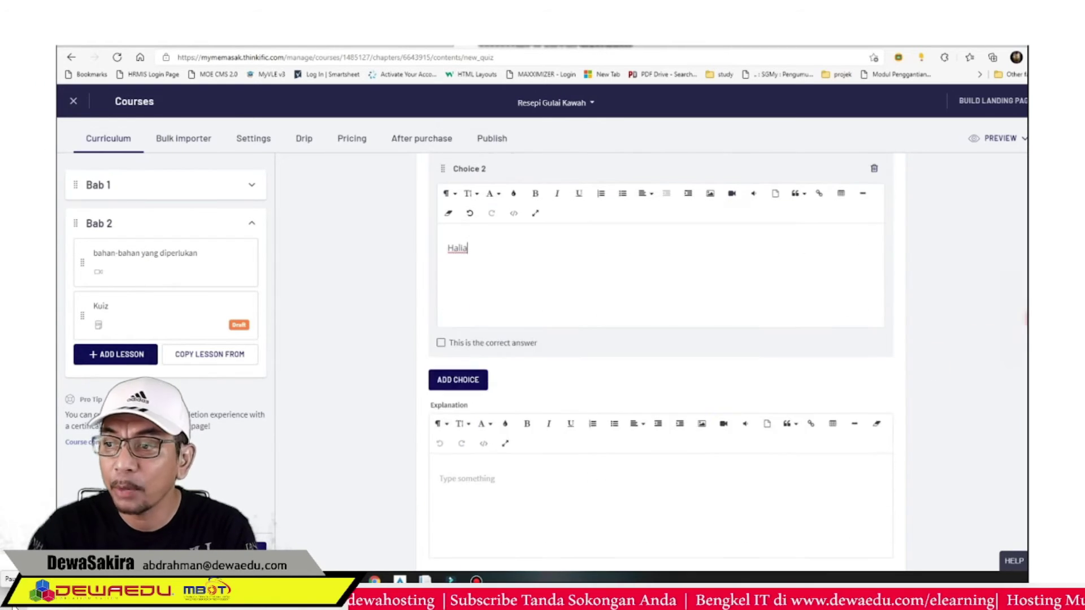
pyautogui.click(459, 380)
pyautogui.click(459, 380)
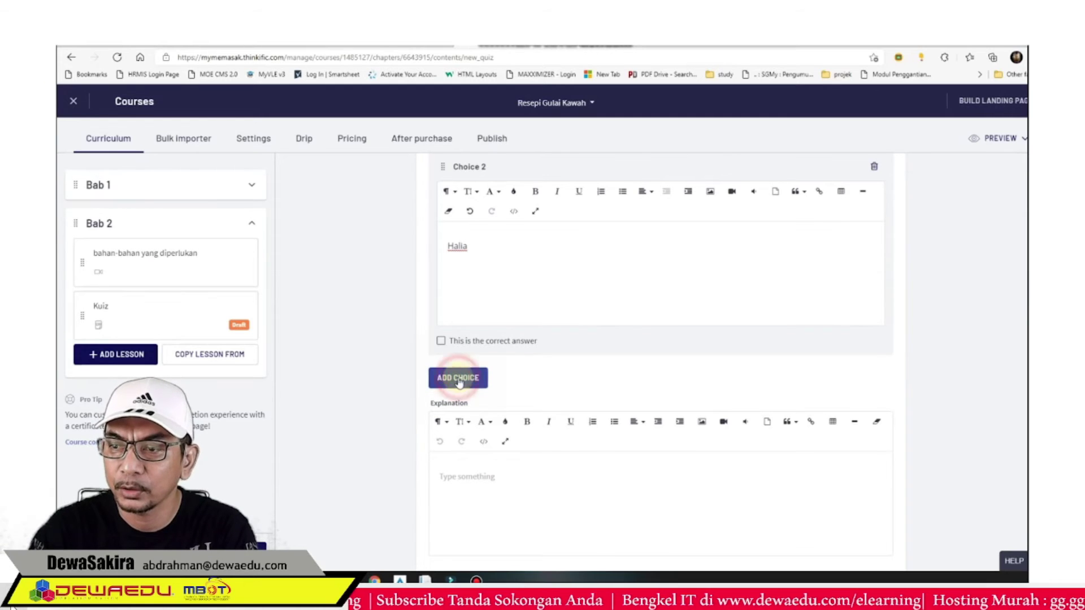
pyautogui.scroll(2, 515, 362)
pyautogui.scroll(5, 515, 359)
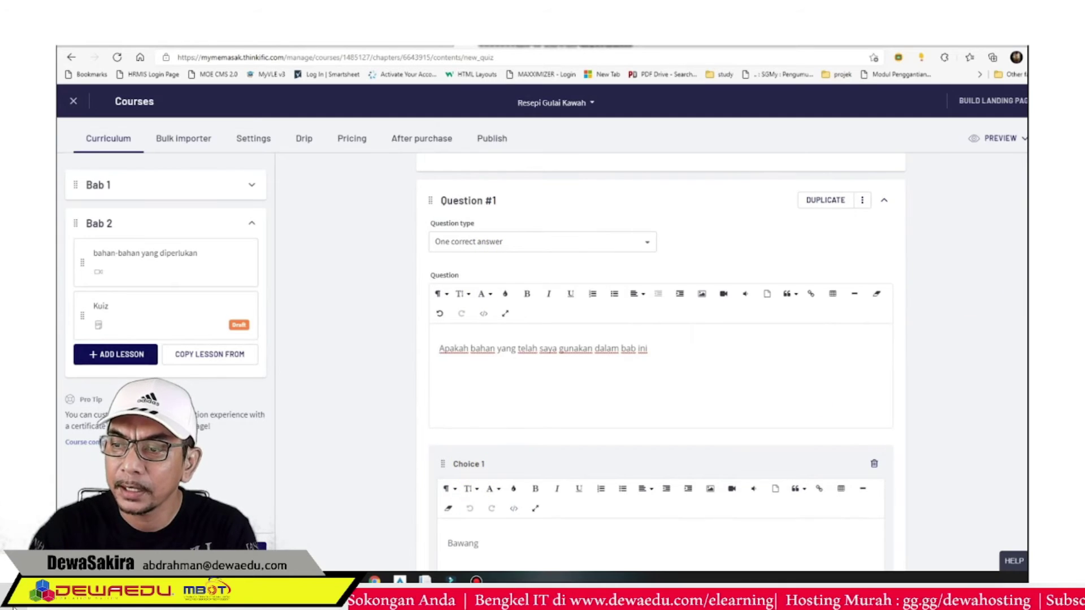
pyautogui.scroll(-5, 911, 363)
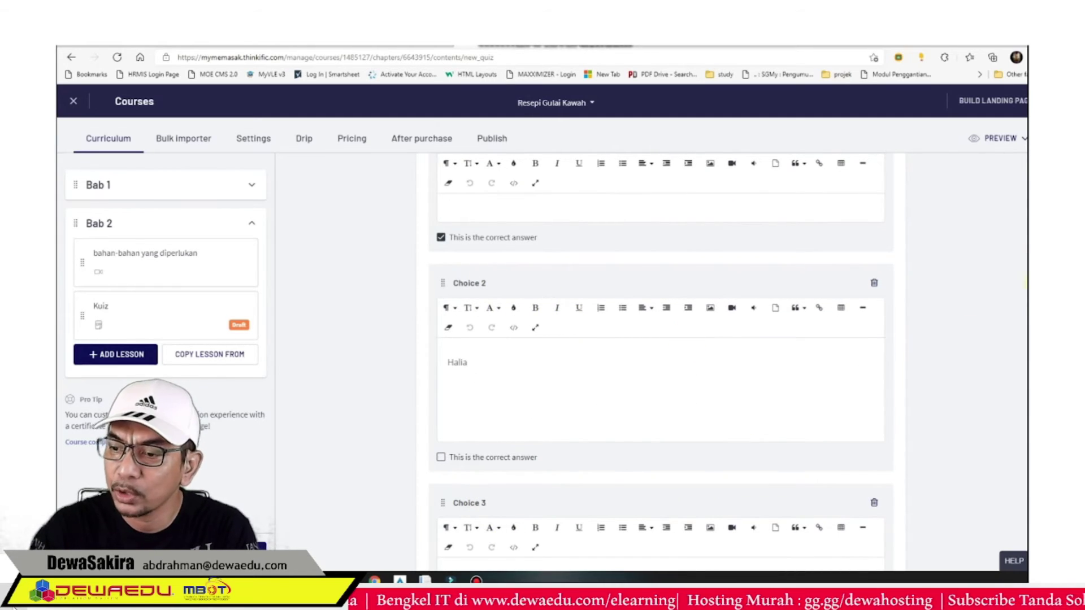
pyautogui.scroll(-3, 516, 396)
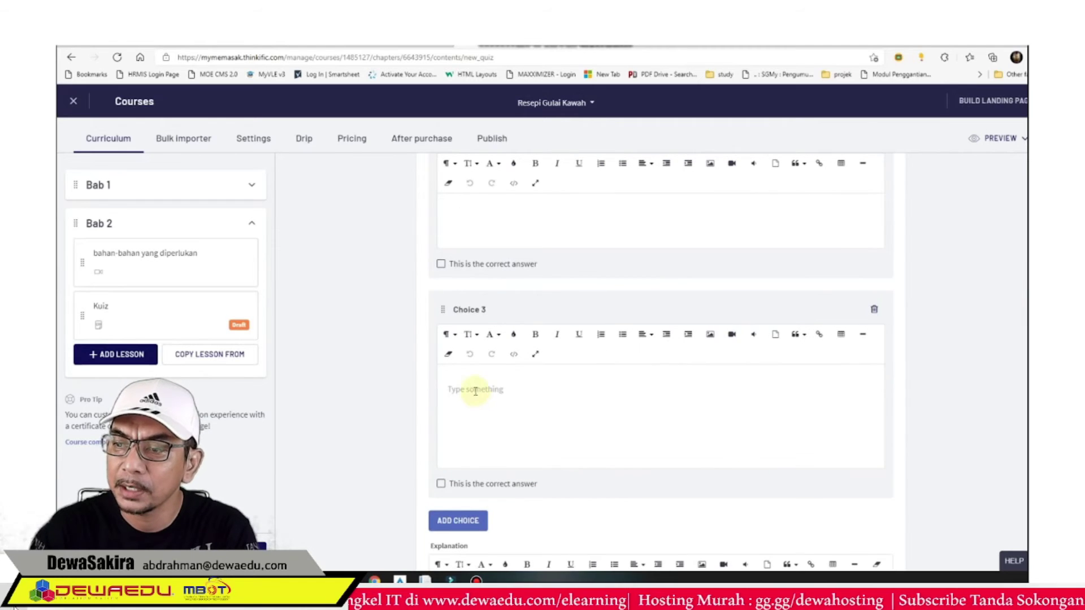
pyautogui.click(480, 384)
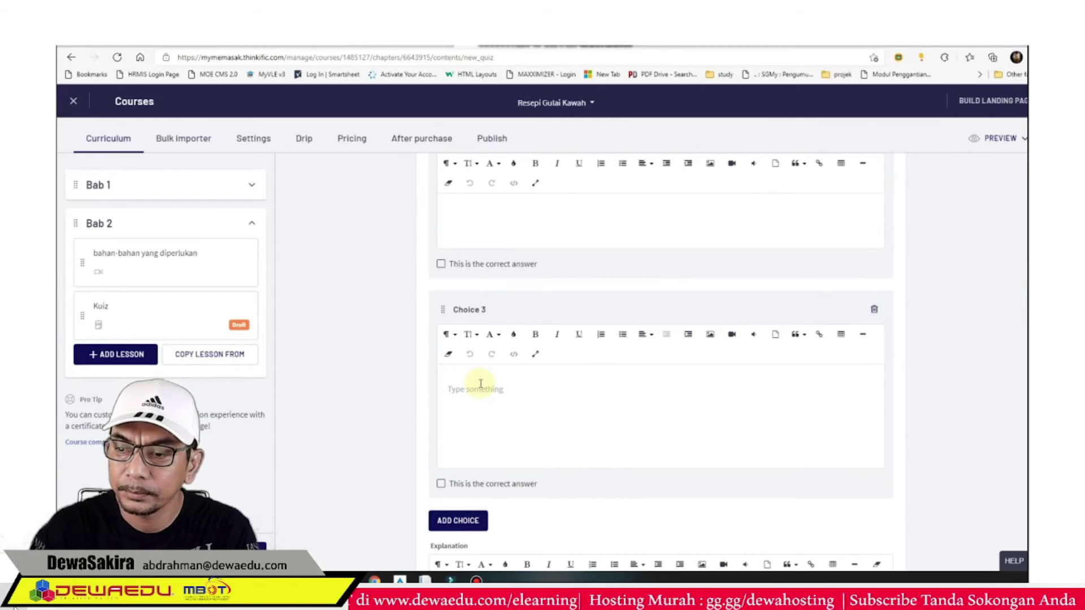
pyautogui.write('Daun Kunyit')
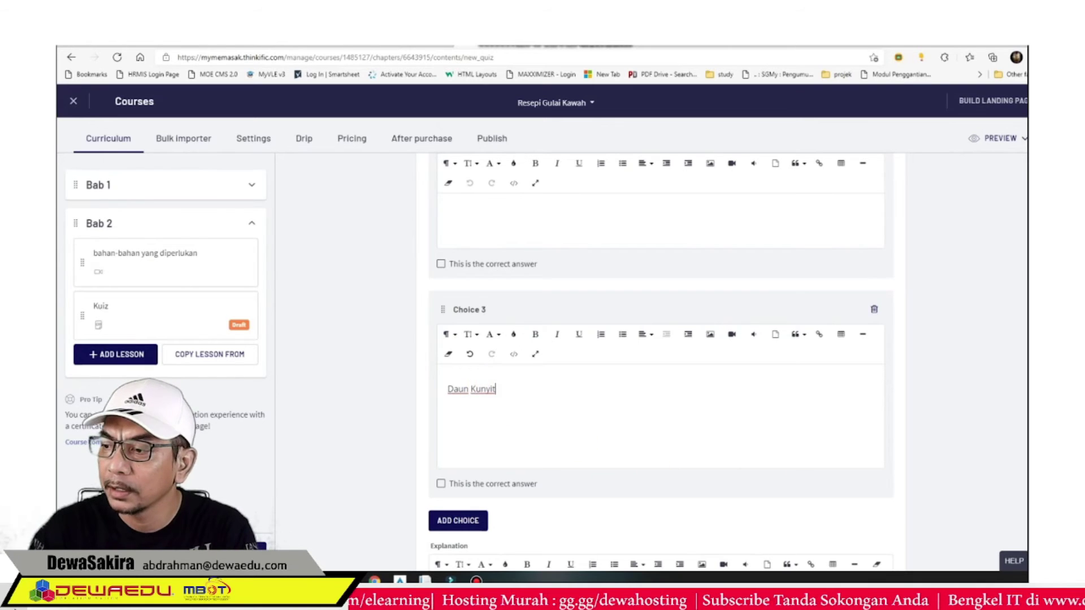
pyautogui.scroll(8, 1024, 292)
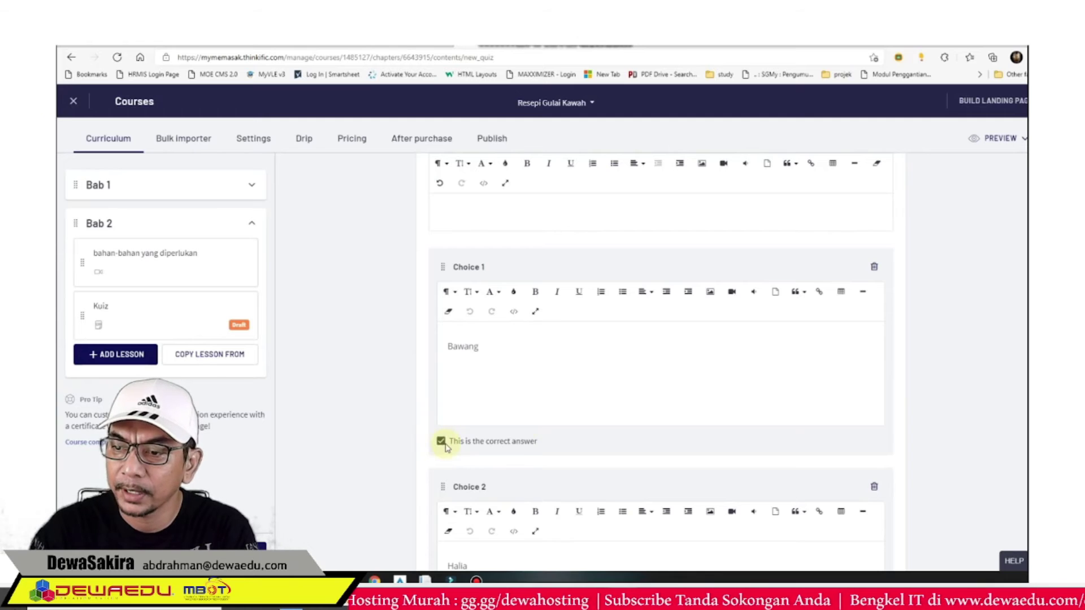
pyautogui.scroll(-5, 624, 393)
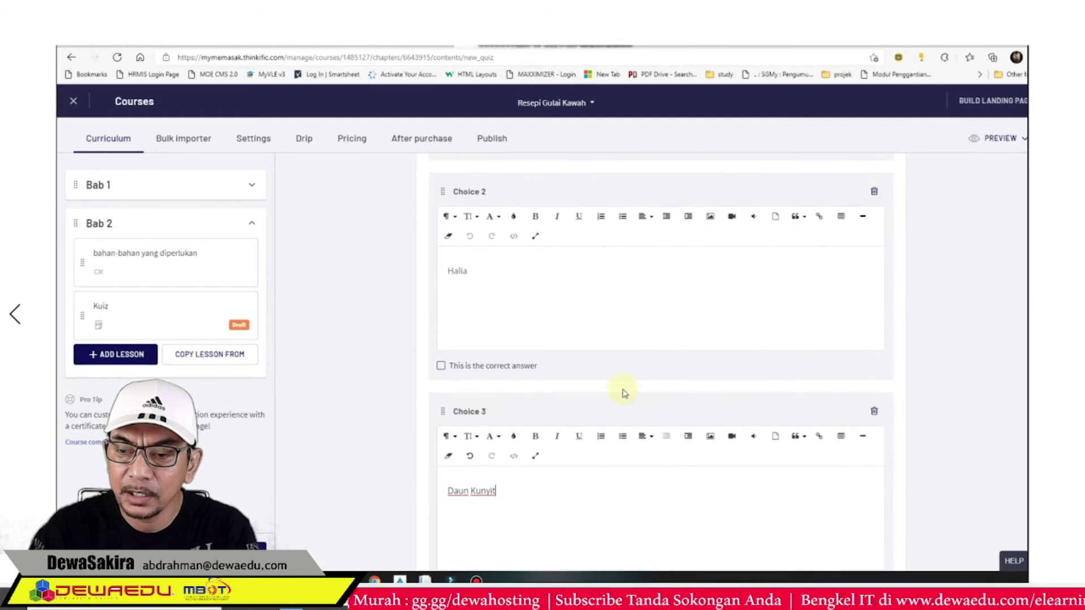
# - Mark Choice 1 "Bawang", rather than Choice 2 "Halia", as the correct answer of Question #1
pyautogui.click(442, 367)
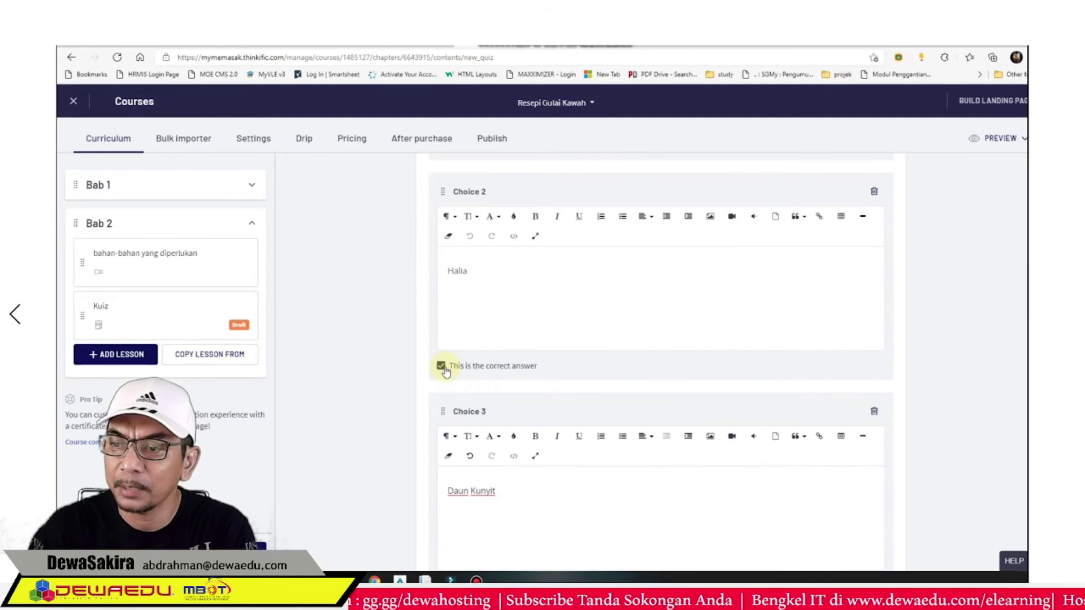
pyautogui.scroll(4, 964, 302)
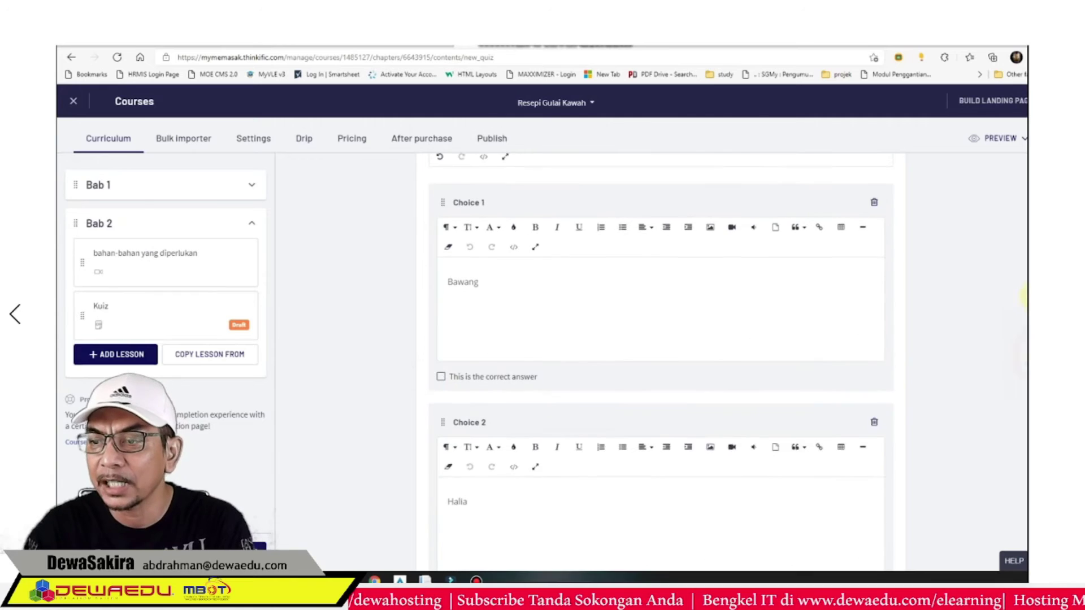
pyautogui.click(441, 385)
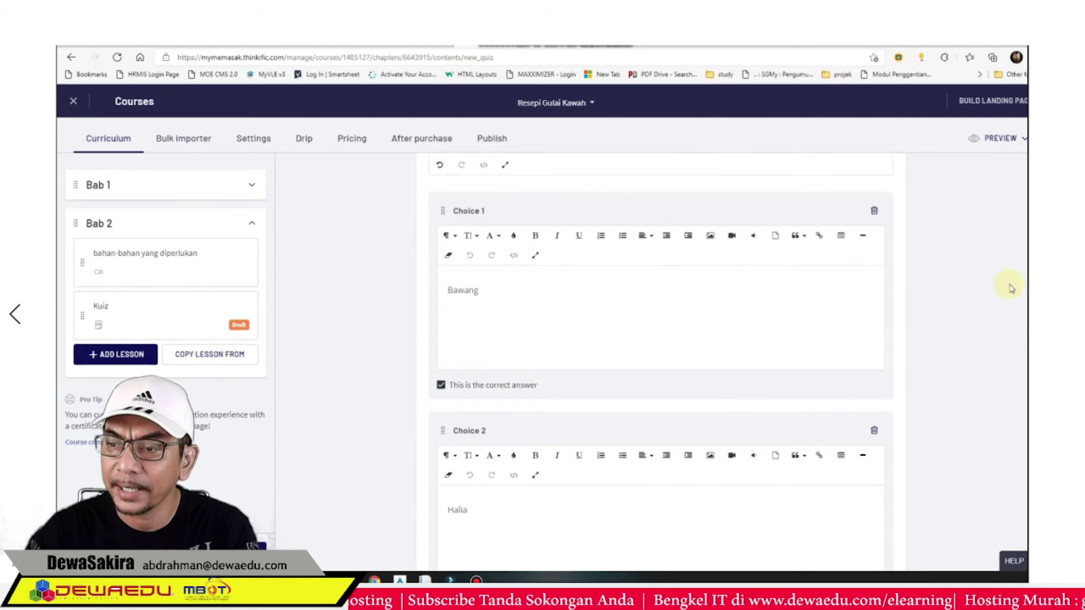
pyautogui.scroll(-15, 661, 361)
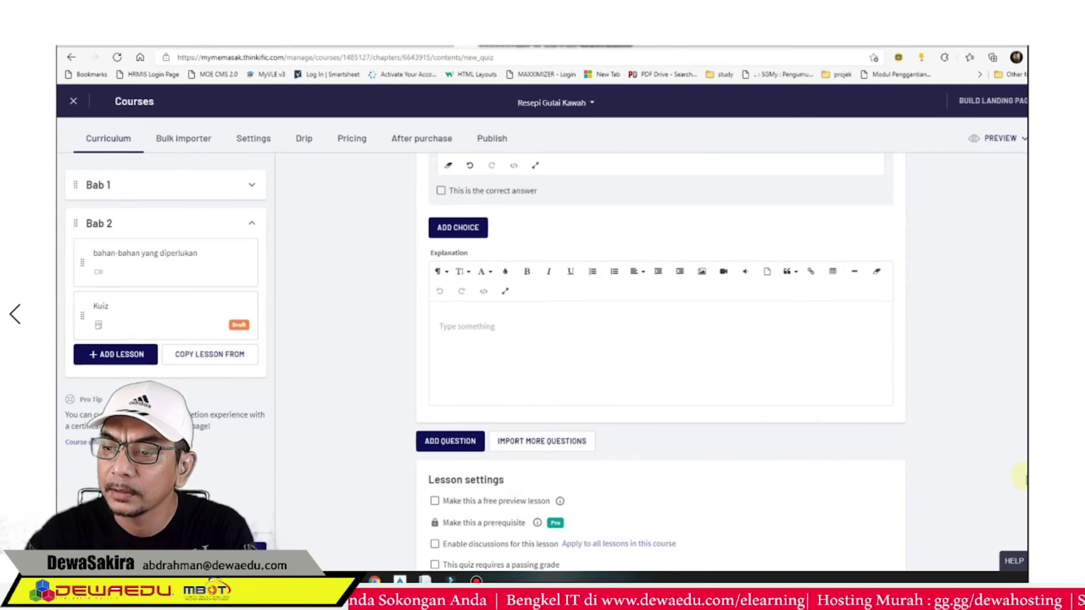
# - Preview all course lessons, look through the Bab 1 lesson "Pengenalan" and the Bab 2 lesson list, and close the preview
pyautogui.click(991, 139)
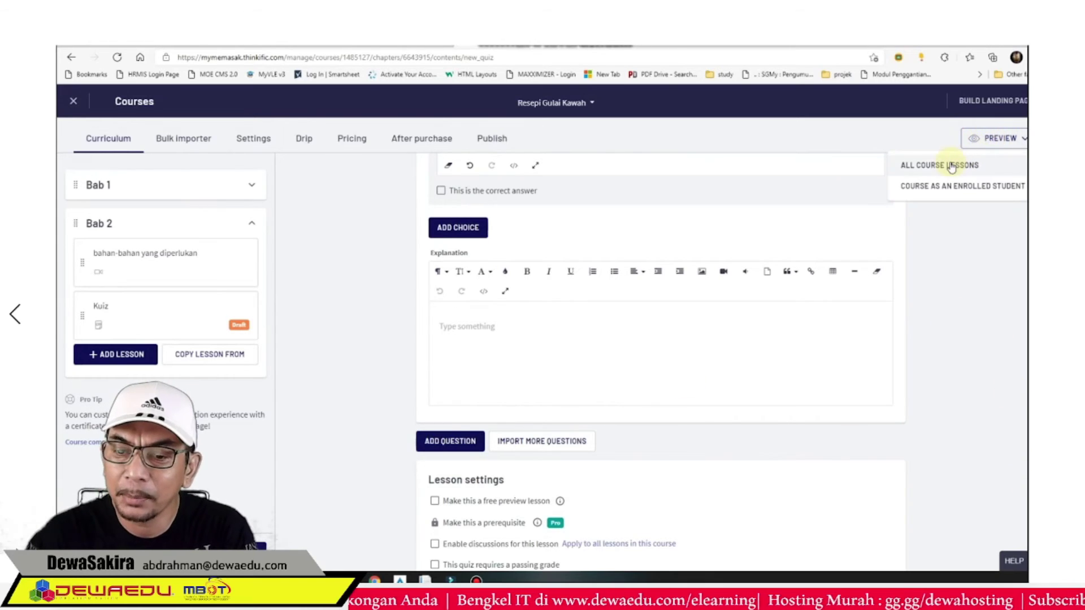
pyautogui.click(952, 164)
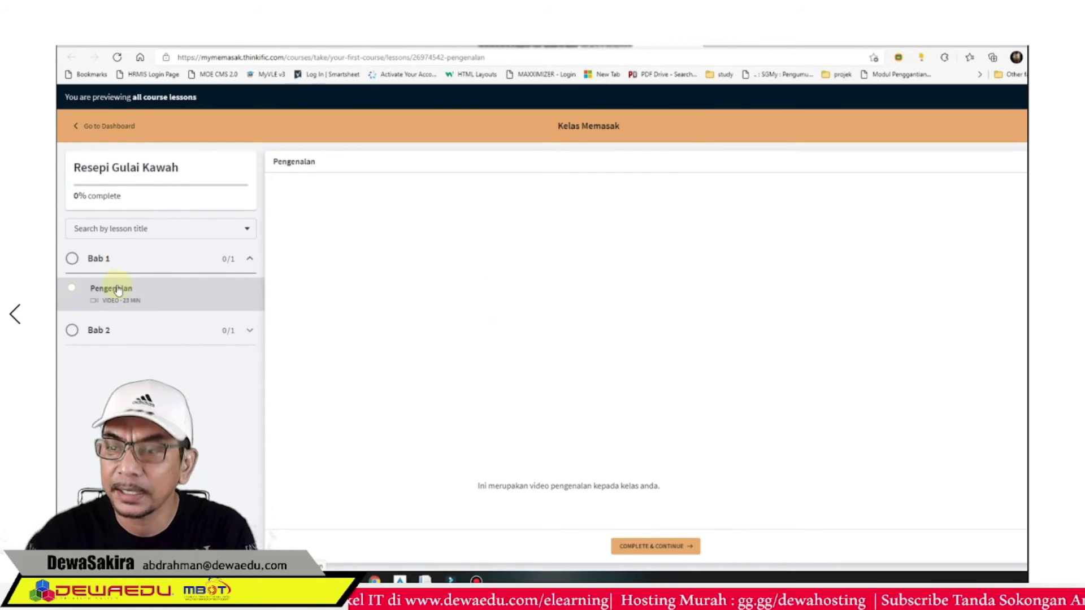
pyautogui.click(116, 289)
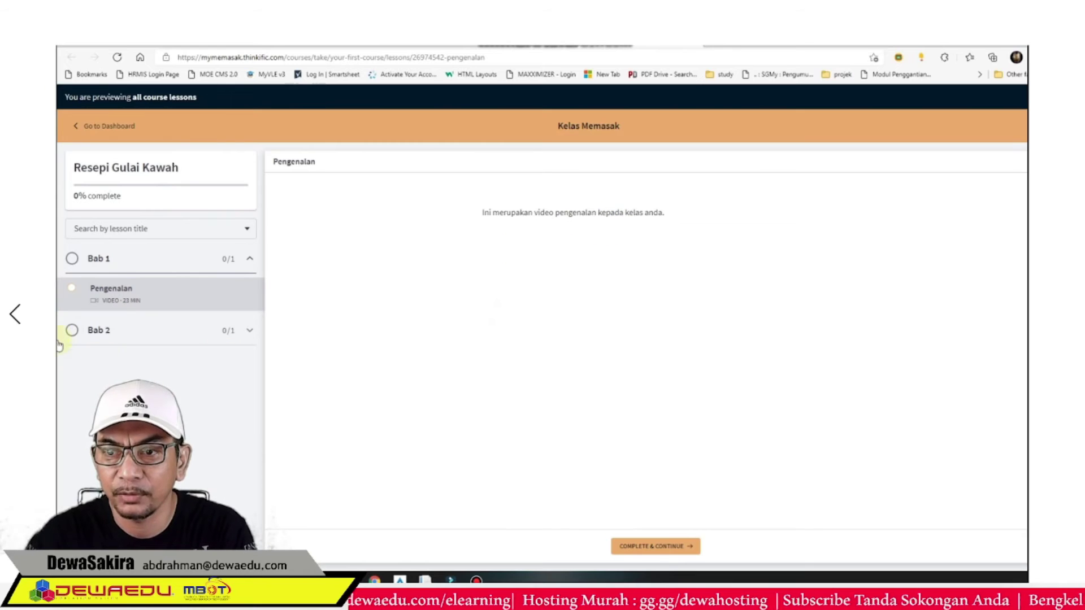
pyautogui.click(113, 336)
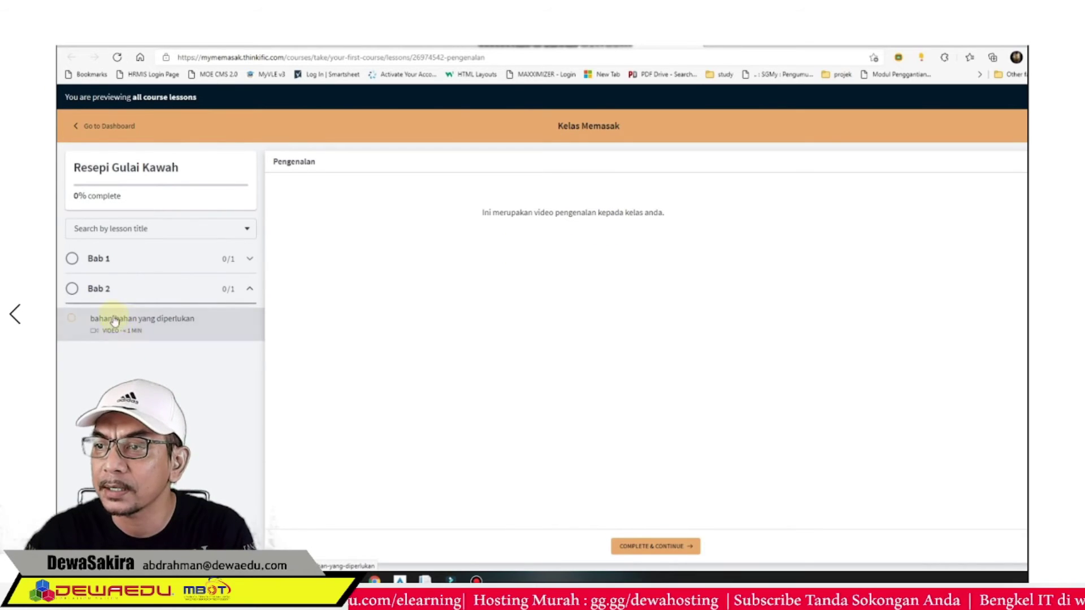
pyautogui.click(700, 47)
# - Save the "Kuiz" lesson and take it out of draft status
pyautogui.scroll(-3, 955, 243)
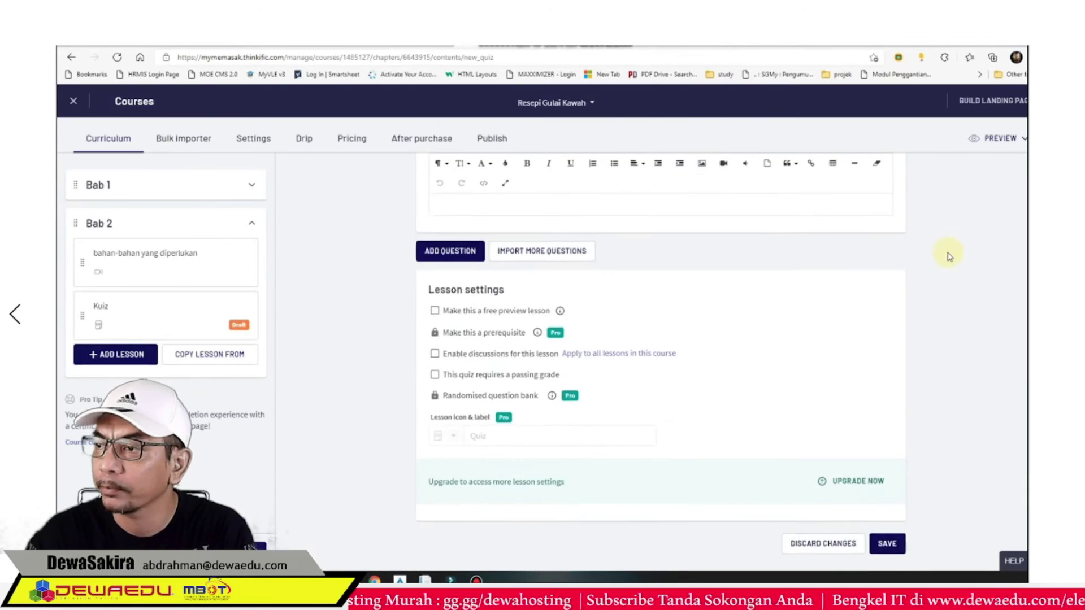
pyautogui.click(889, 535)
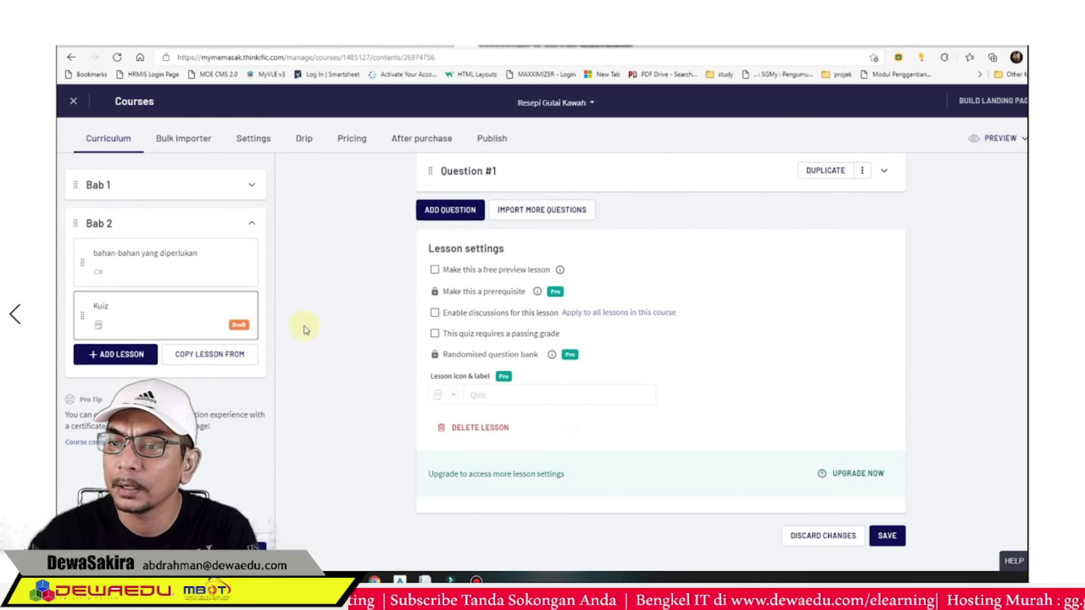
pyautogui.scroll(3, 306, 327)
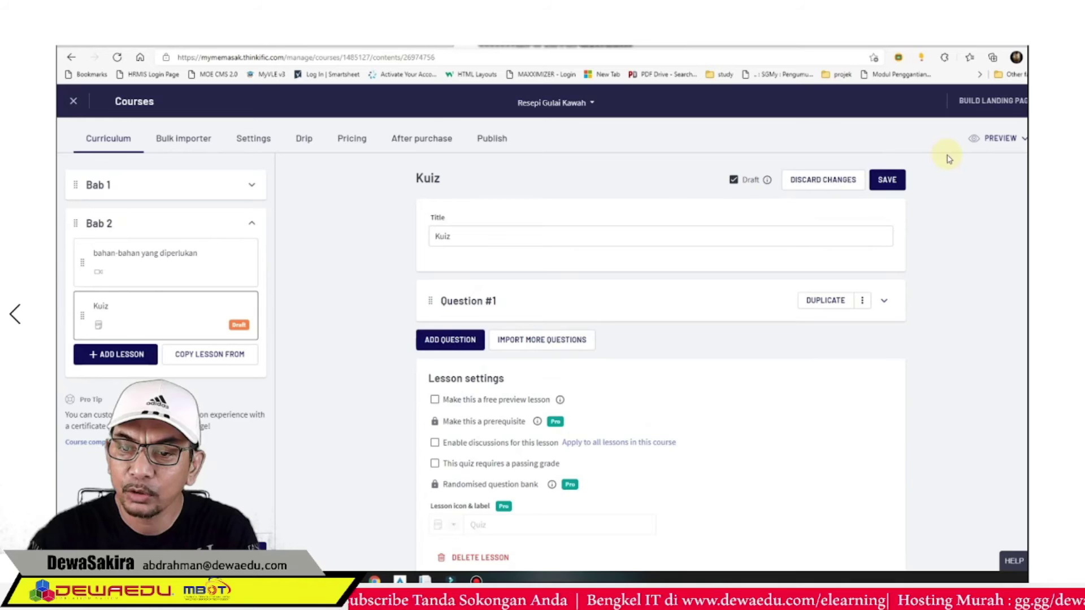
pyautogui.click(889, 180)
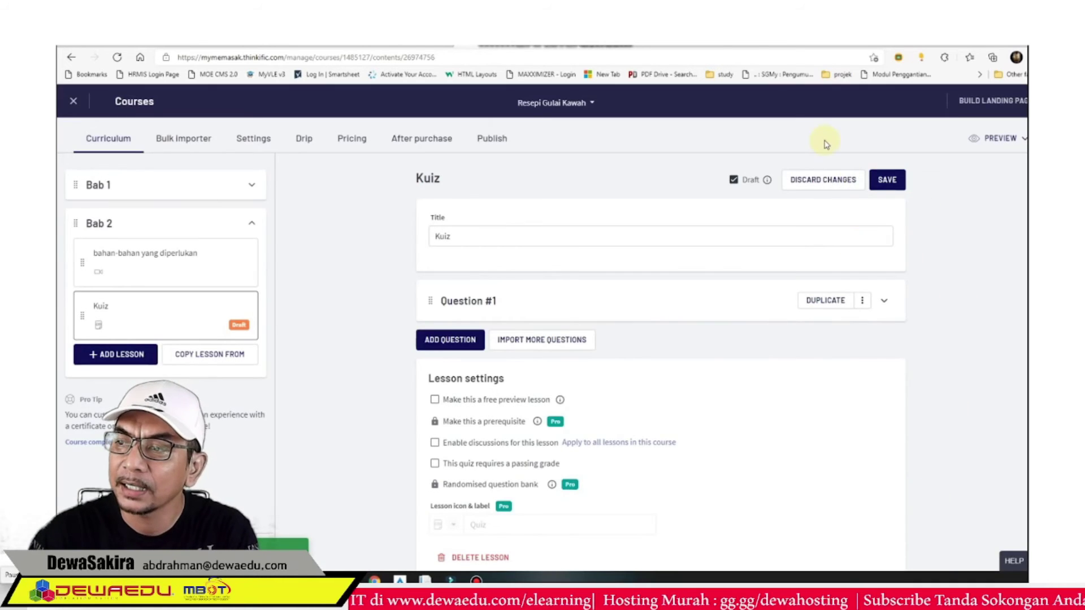
pyautogui.click(734, 181)
pyautogui.click(887, 180)
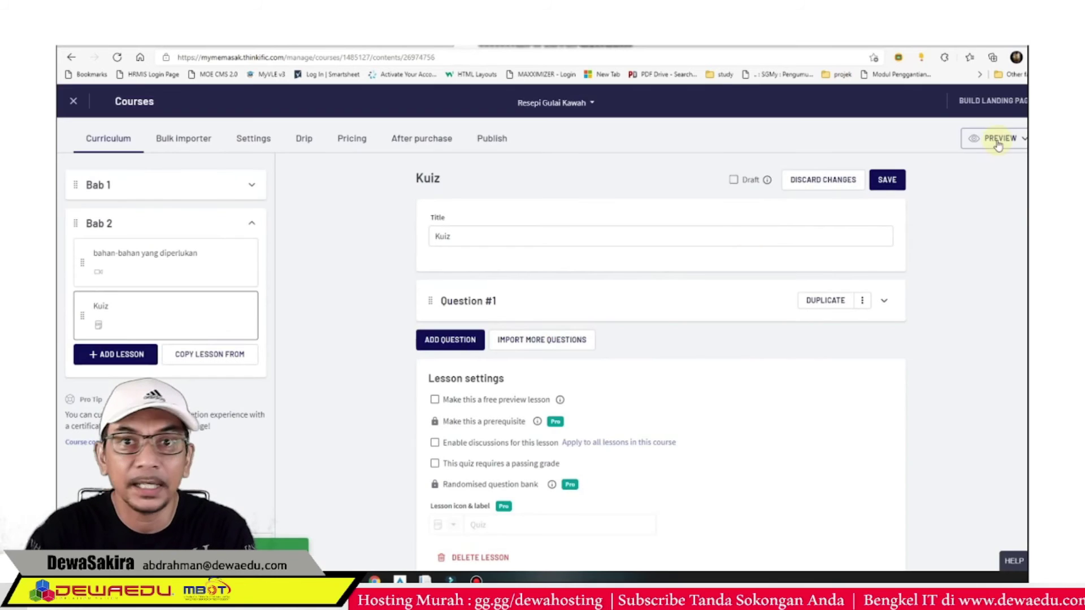
# - Preview the "Kuiz" lesson and check both Bab 2 items, the video "bahan-bahan yang diperlukan" and the quiz
pyautogui.click(998, 139)
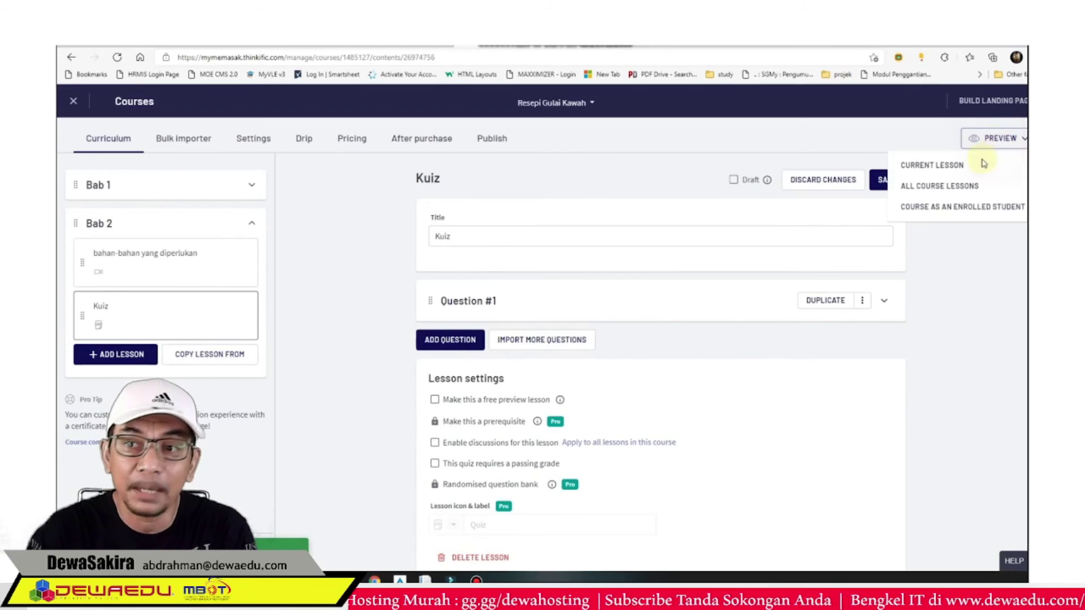
pyautogui.click(931, 167)
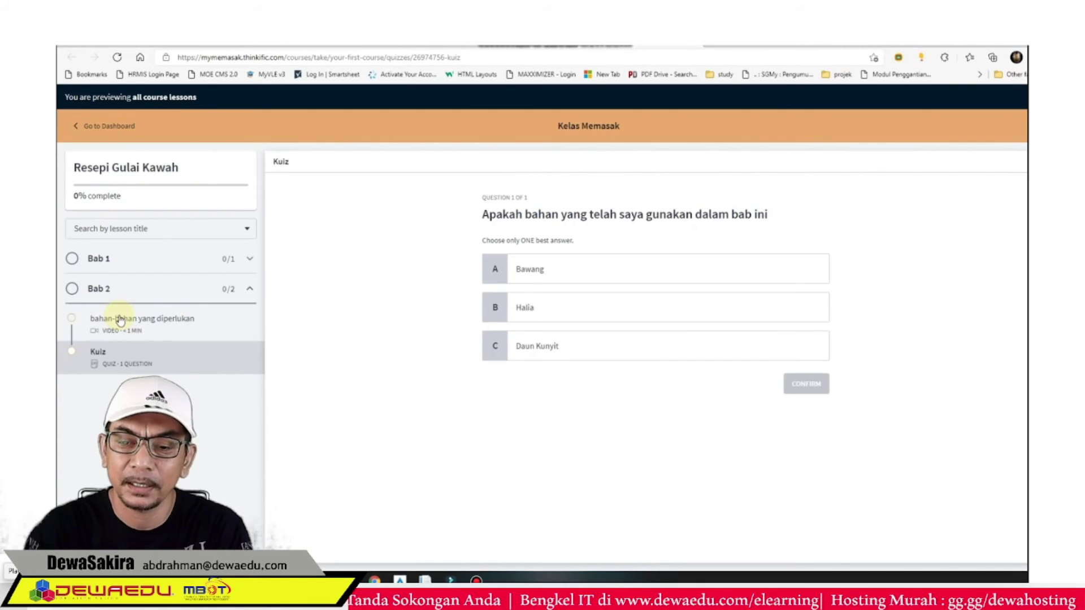
pyautogui.click(103, 291)
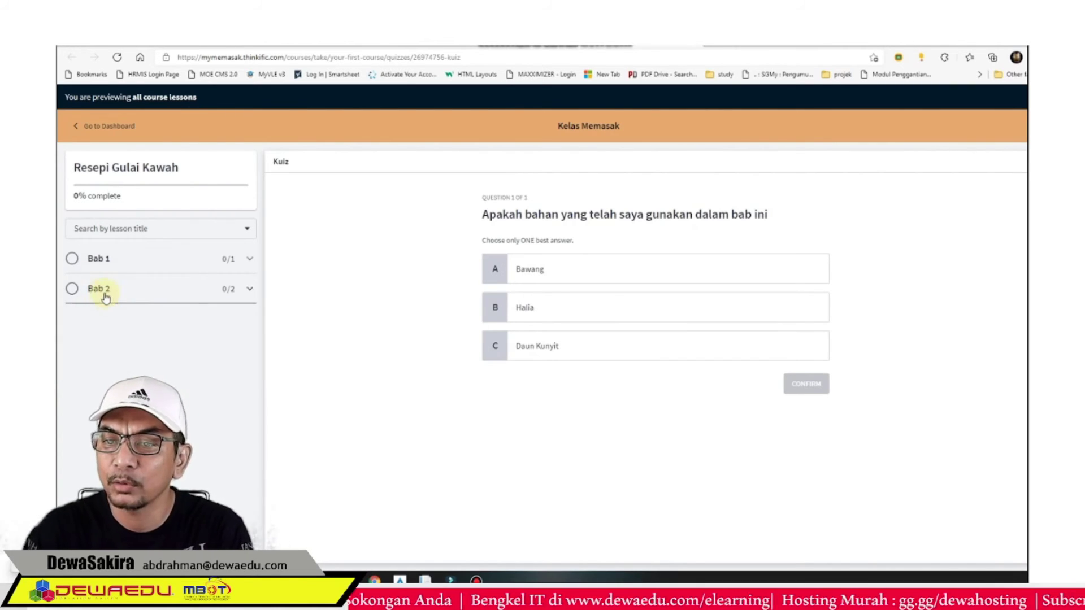
pyautogui.doubleClick(105, 298)
pyautogui.click(105, 319)
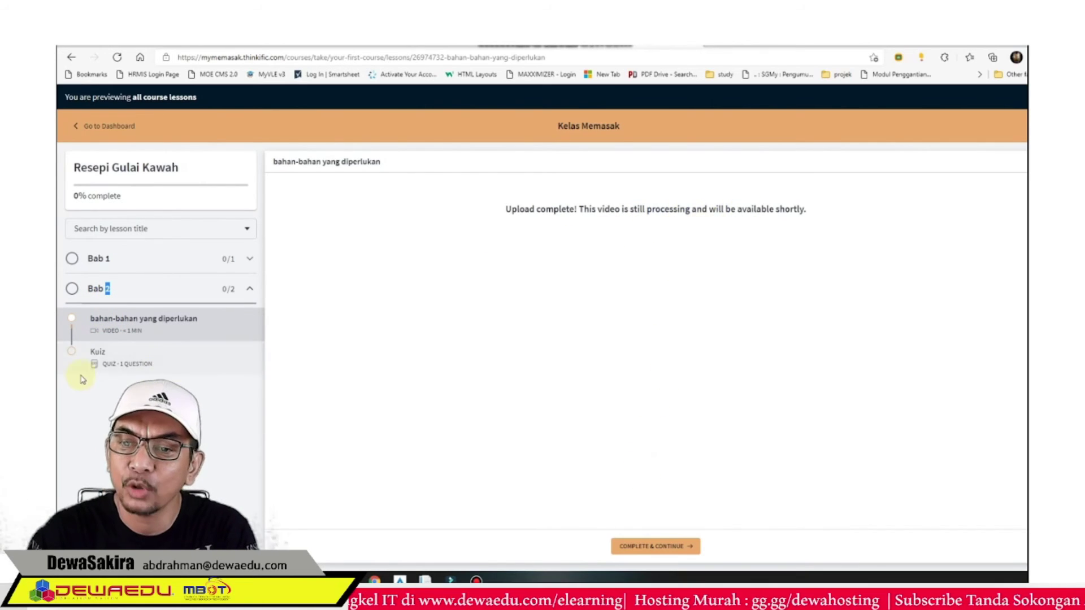
pyautogui.click(105, 362)
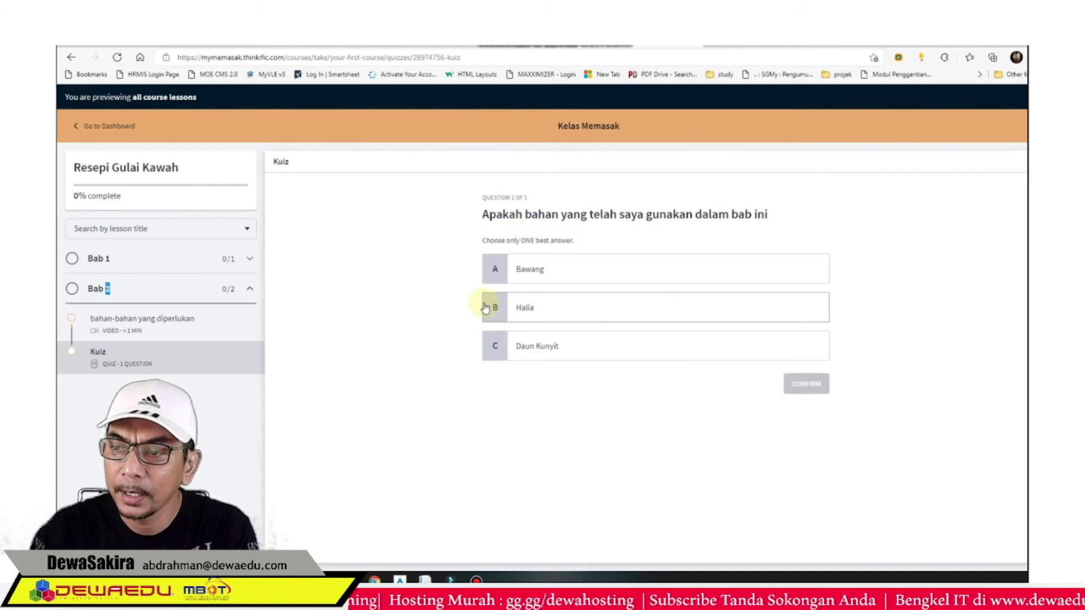
# - Test the quiz by submitting "Bawang" as the answer, and close the preview
pyautogui.click(496, 270)
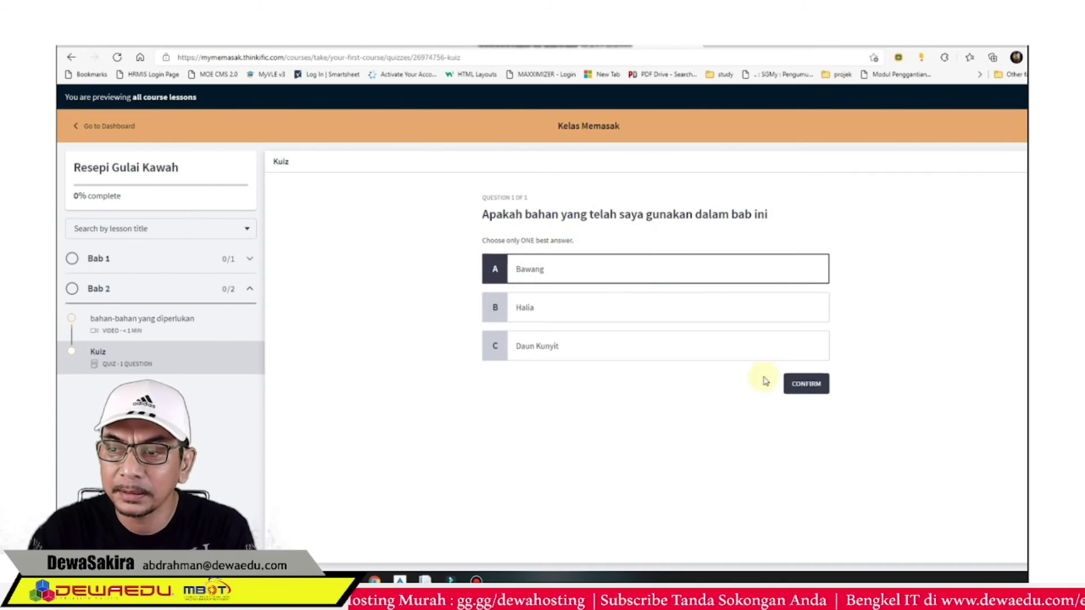
pyautogui.click(799, 385)
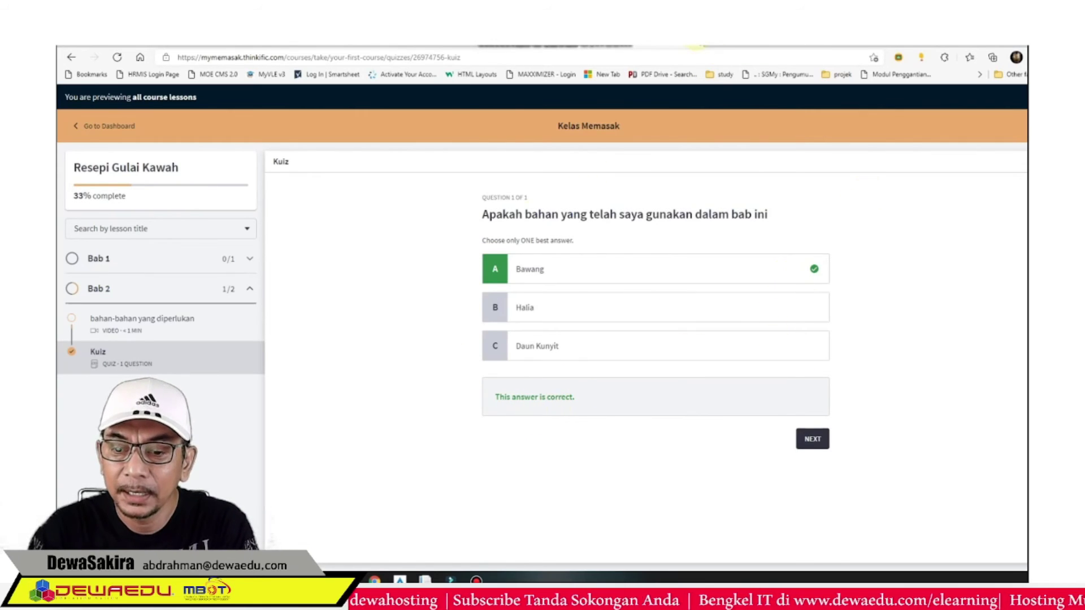
pyautogui.click(696, 46)
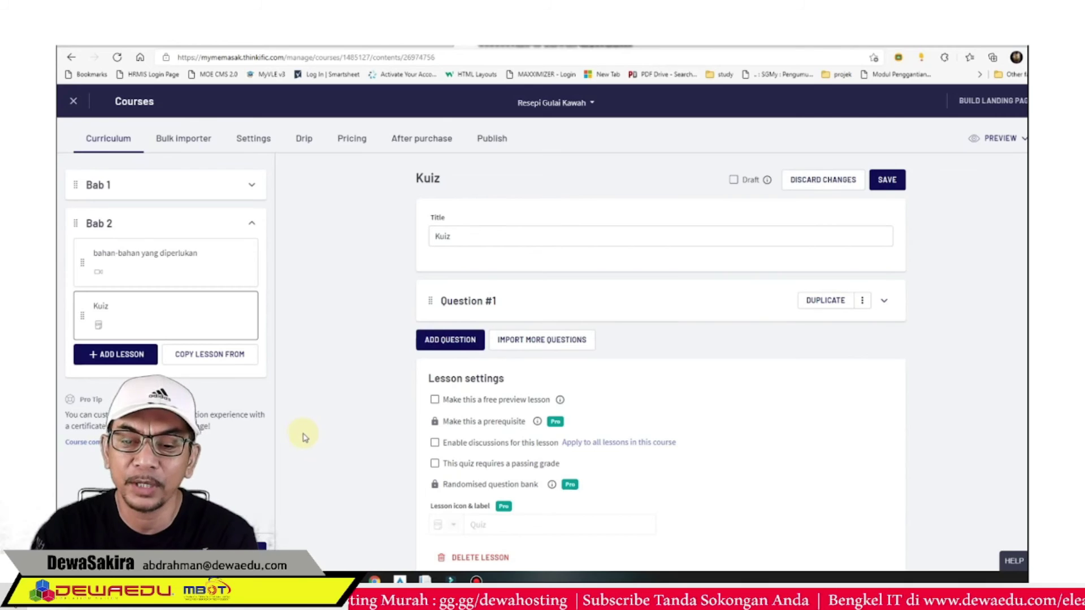
# - Save the course's publish status as Published
pyautogui.click(490, 141)
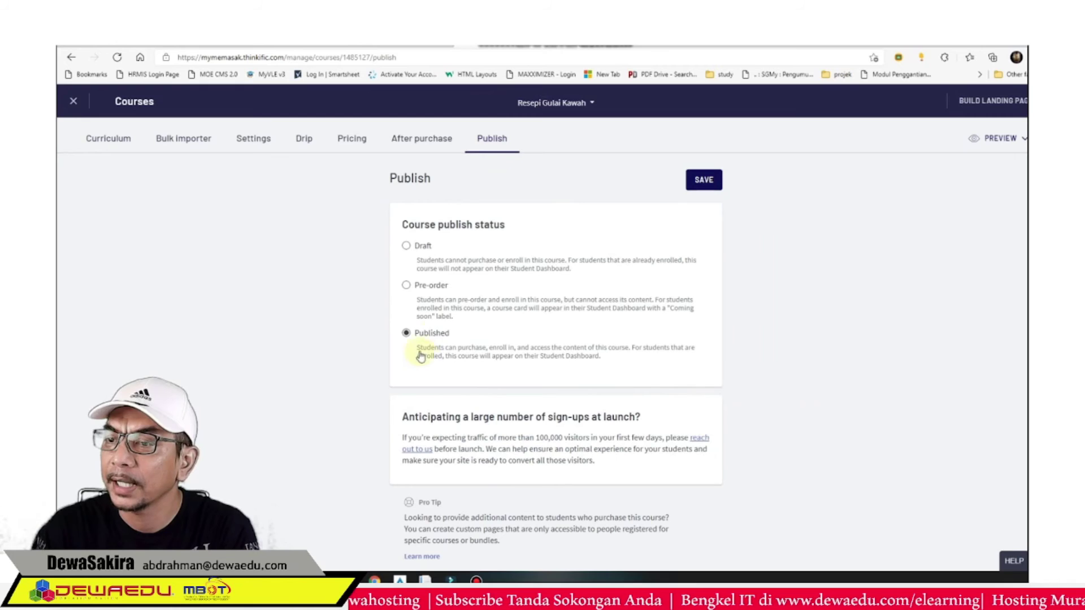
pyautogui.click(705, 181)
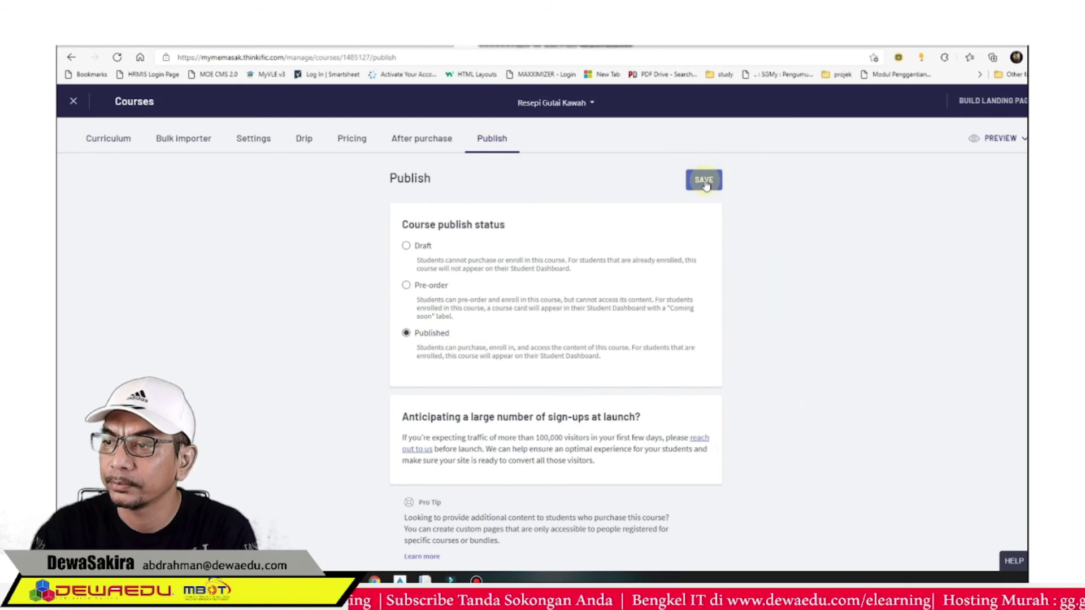
# - Preview all lessons of the course again, check the Bab 2 video and quiz, and return to the publish settings
pyautogui.click(989, 148)
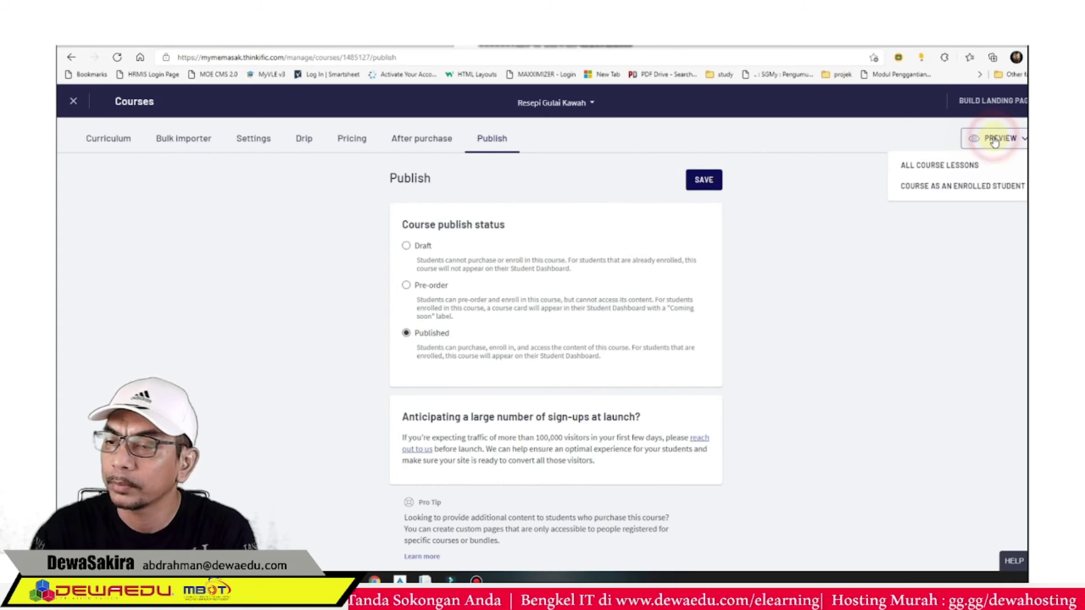
pyautogui.click(963, 165)
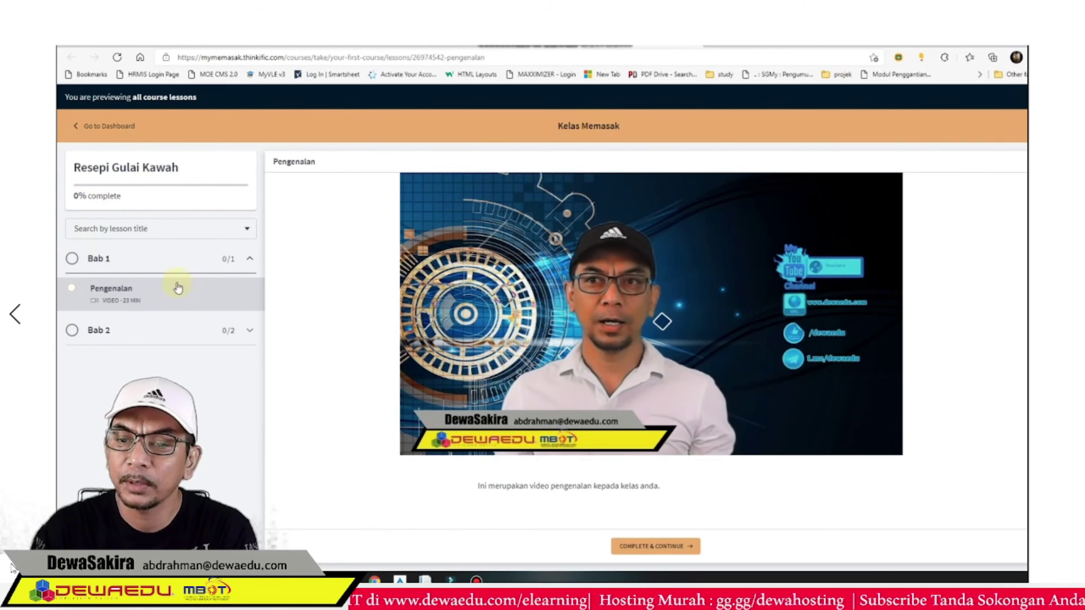
pyautogui.click(107, 331)
pyautogui.click(123, 332)
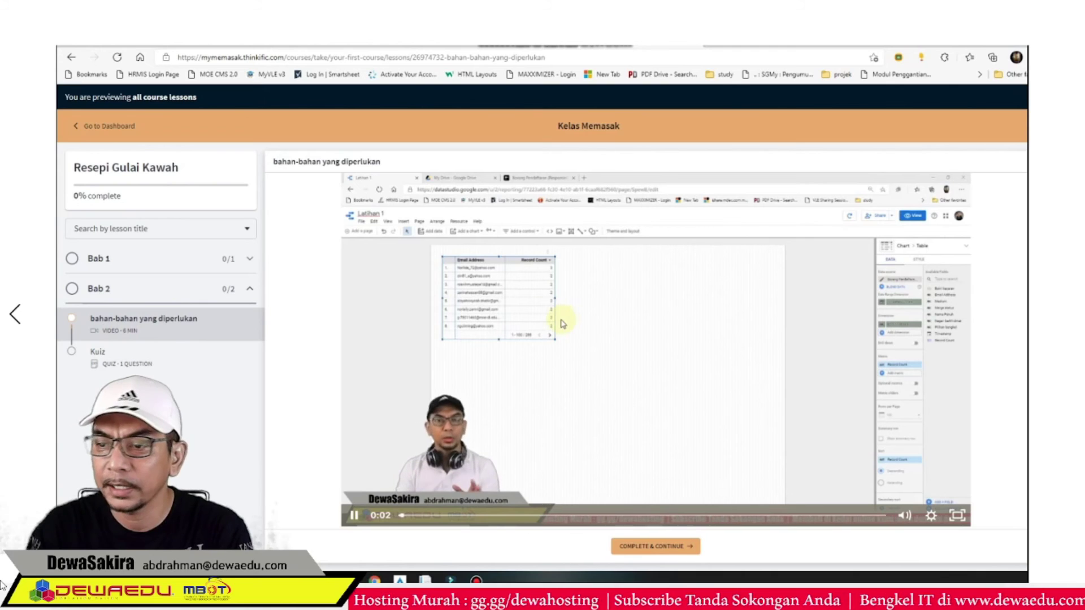
pyautogui.click(104, 357)
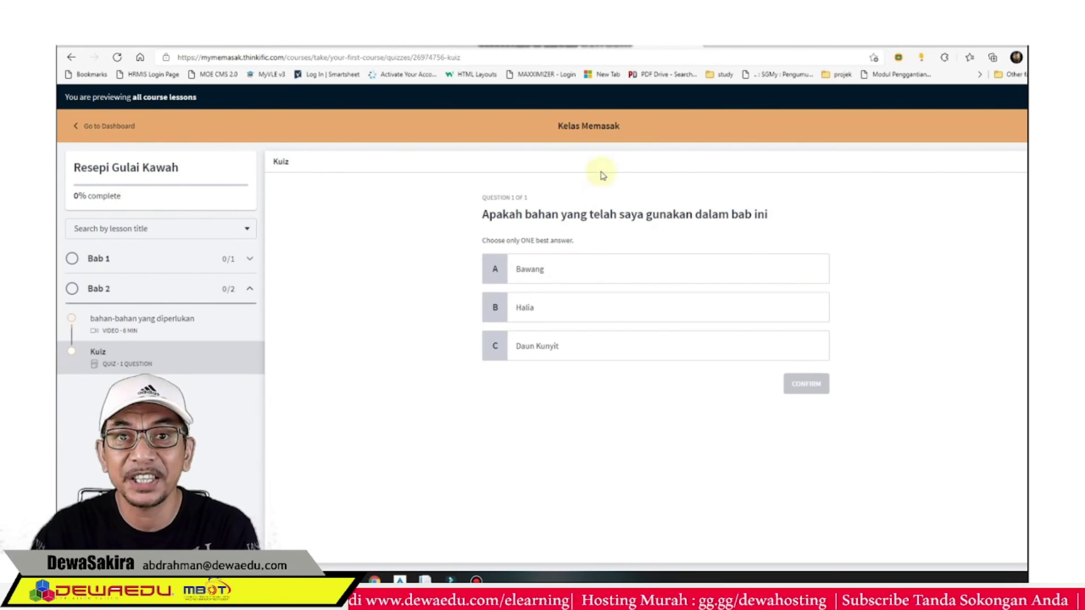
pyautogui.click(700, 47)
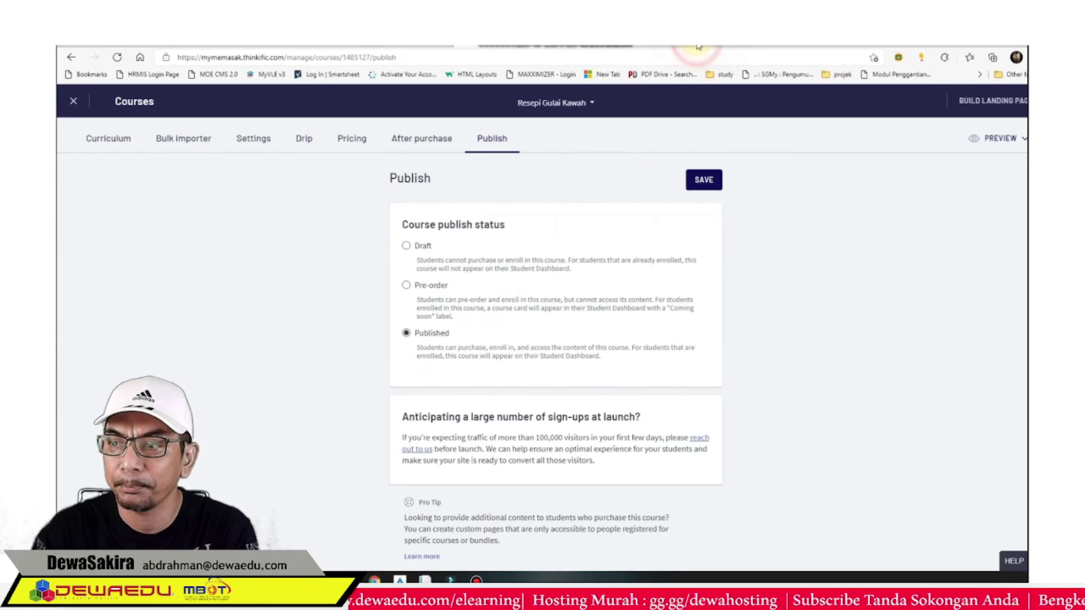